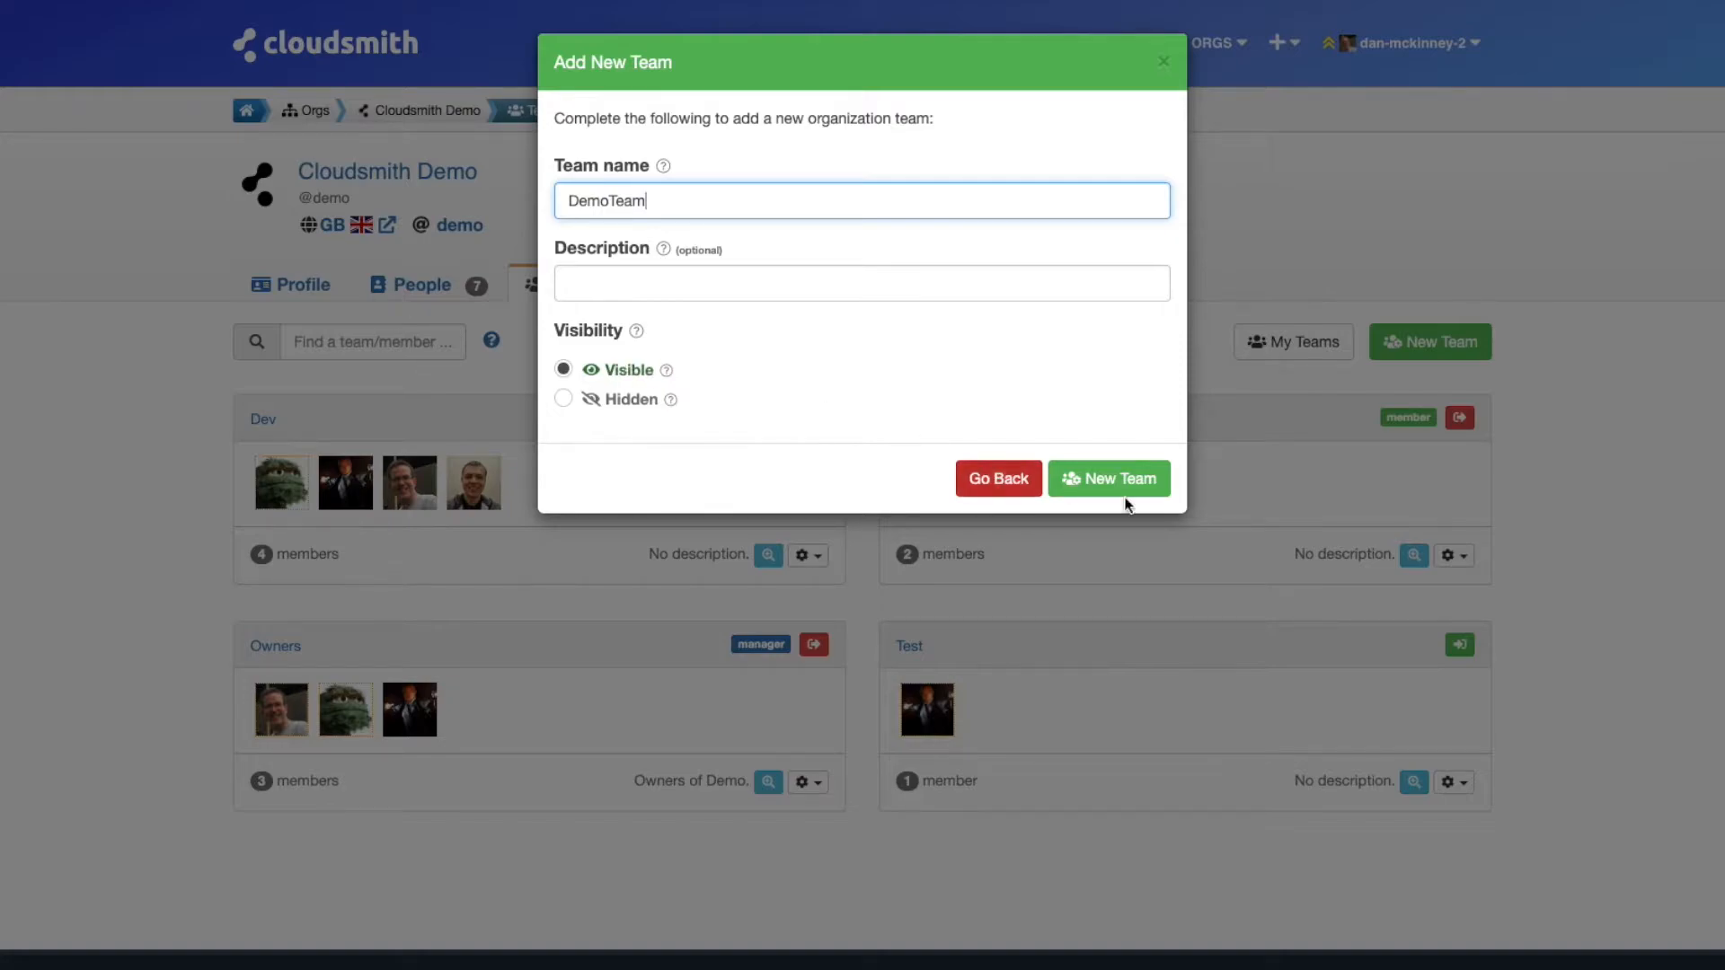
- Create the organization team DemoTeam with Visible visibility
left_click(1128, 490)
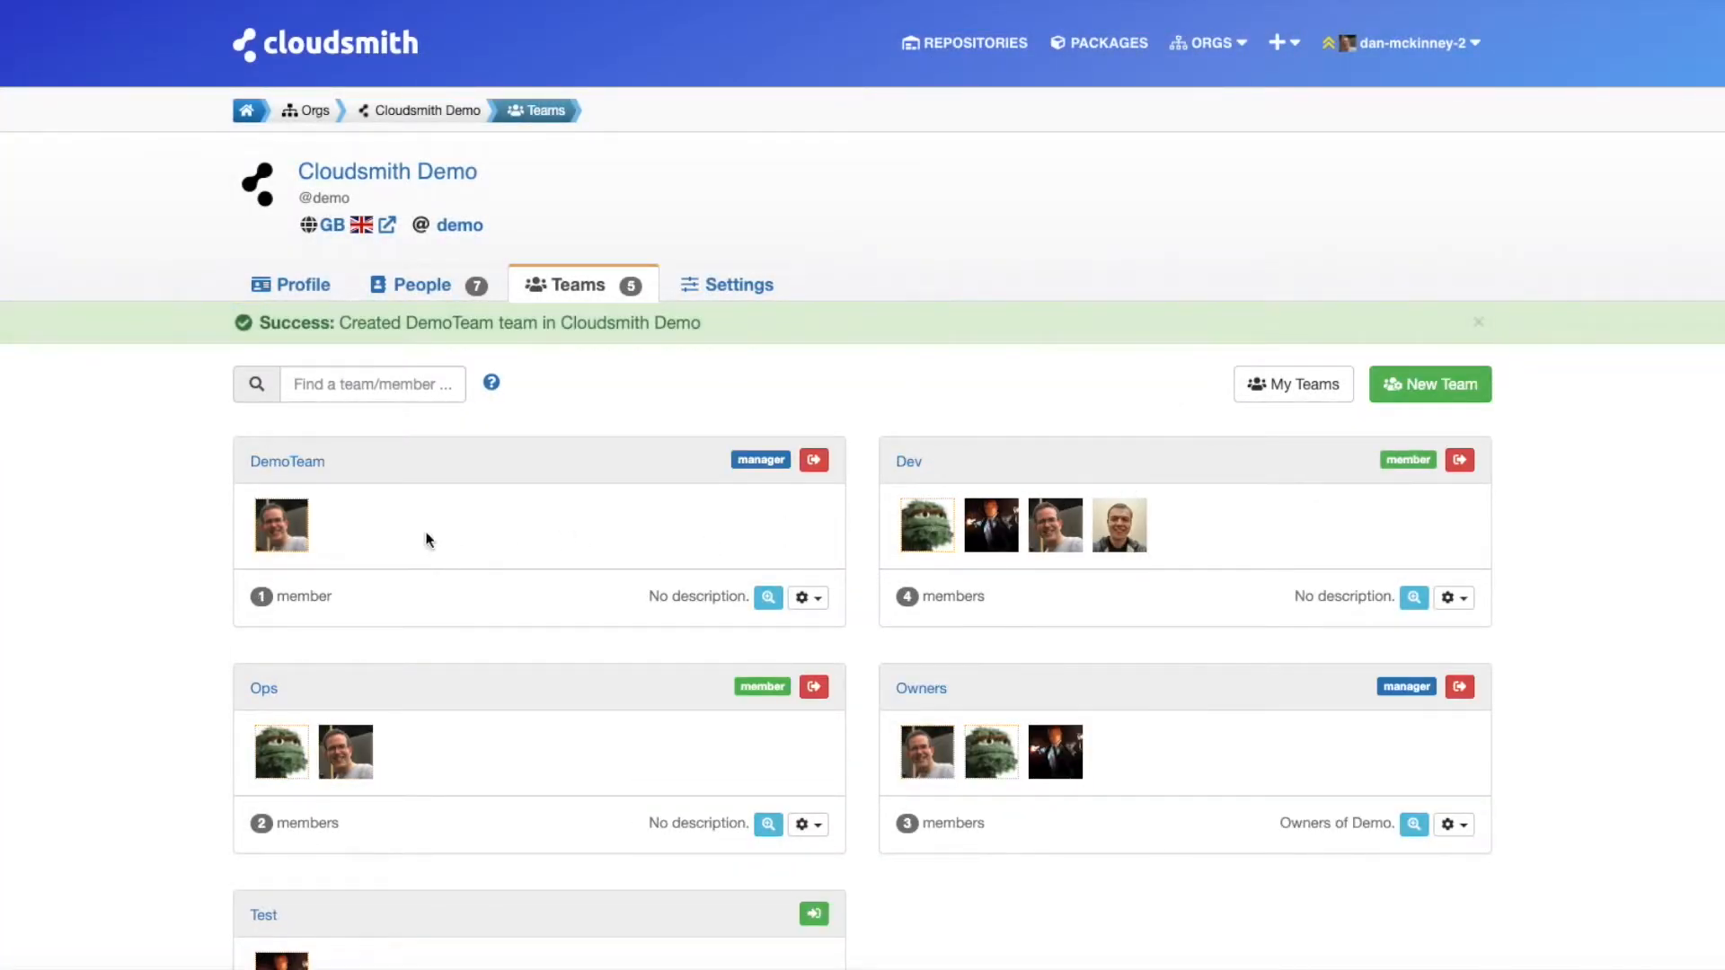
- Add three people from the organization to DemoTeam with the Member team role
scroll(324, 521, "down", 1)
scroll(323, 514, "down", 2)
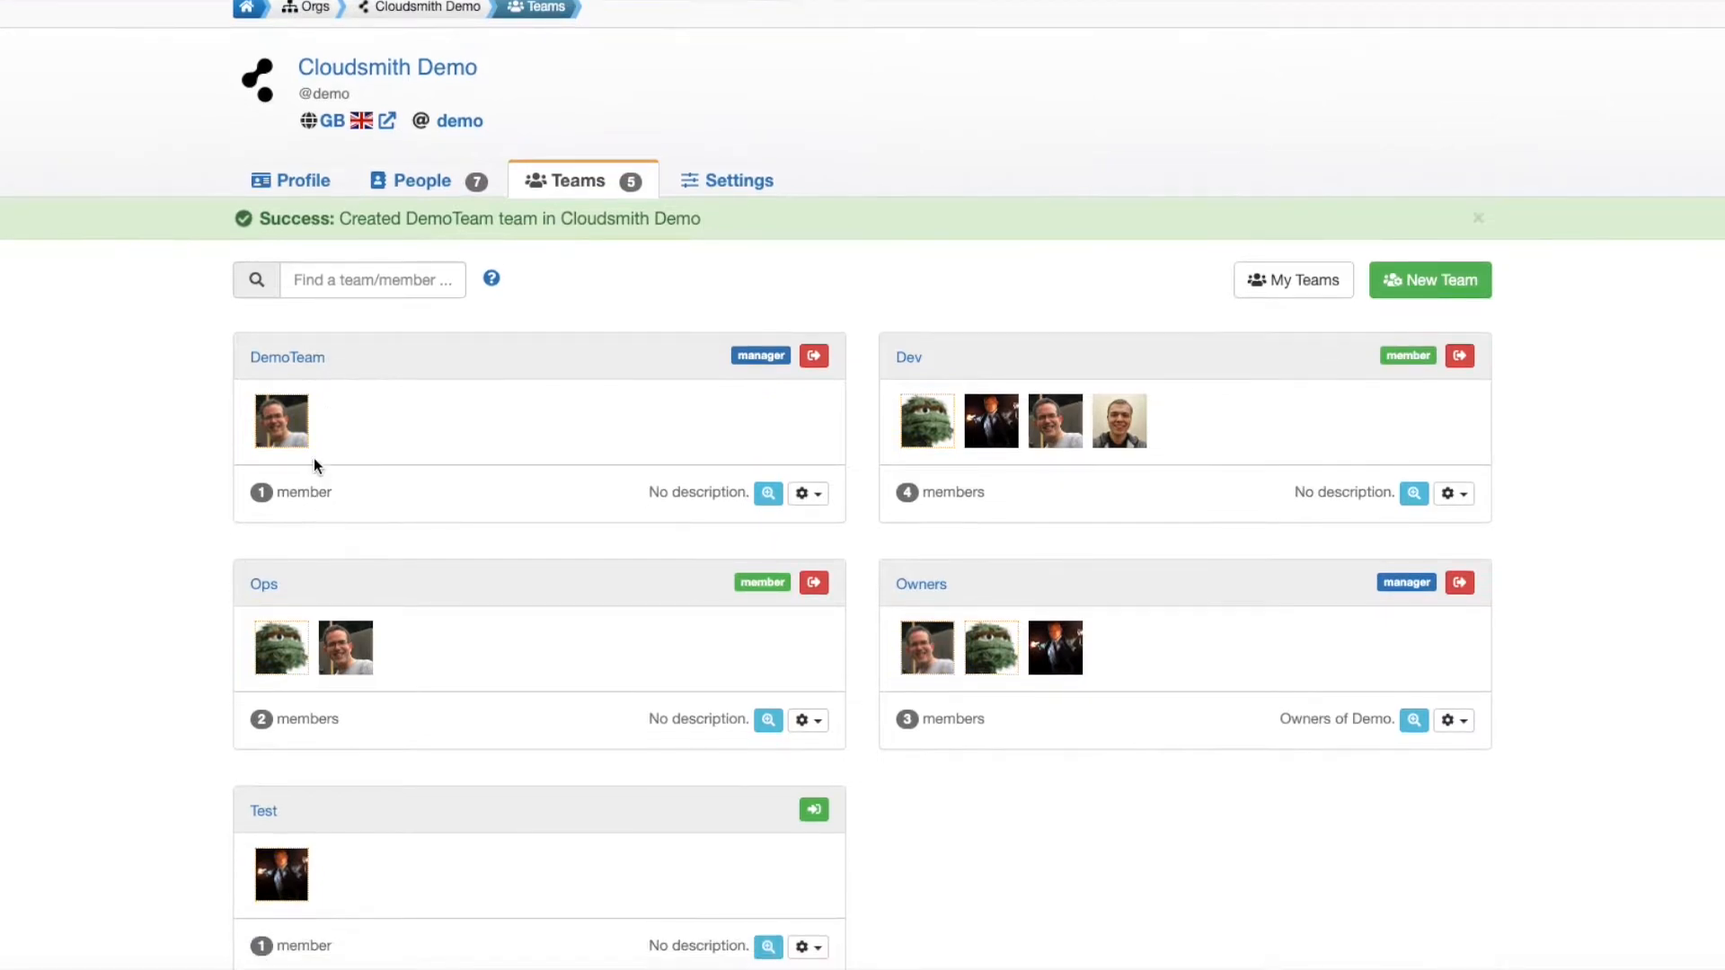
left_click(804, 494)
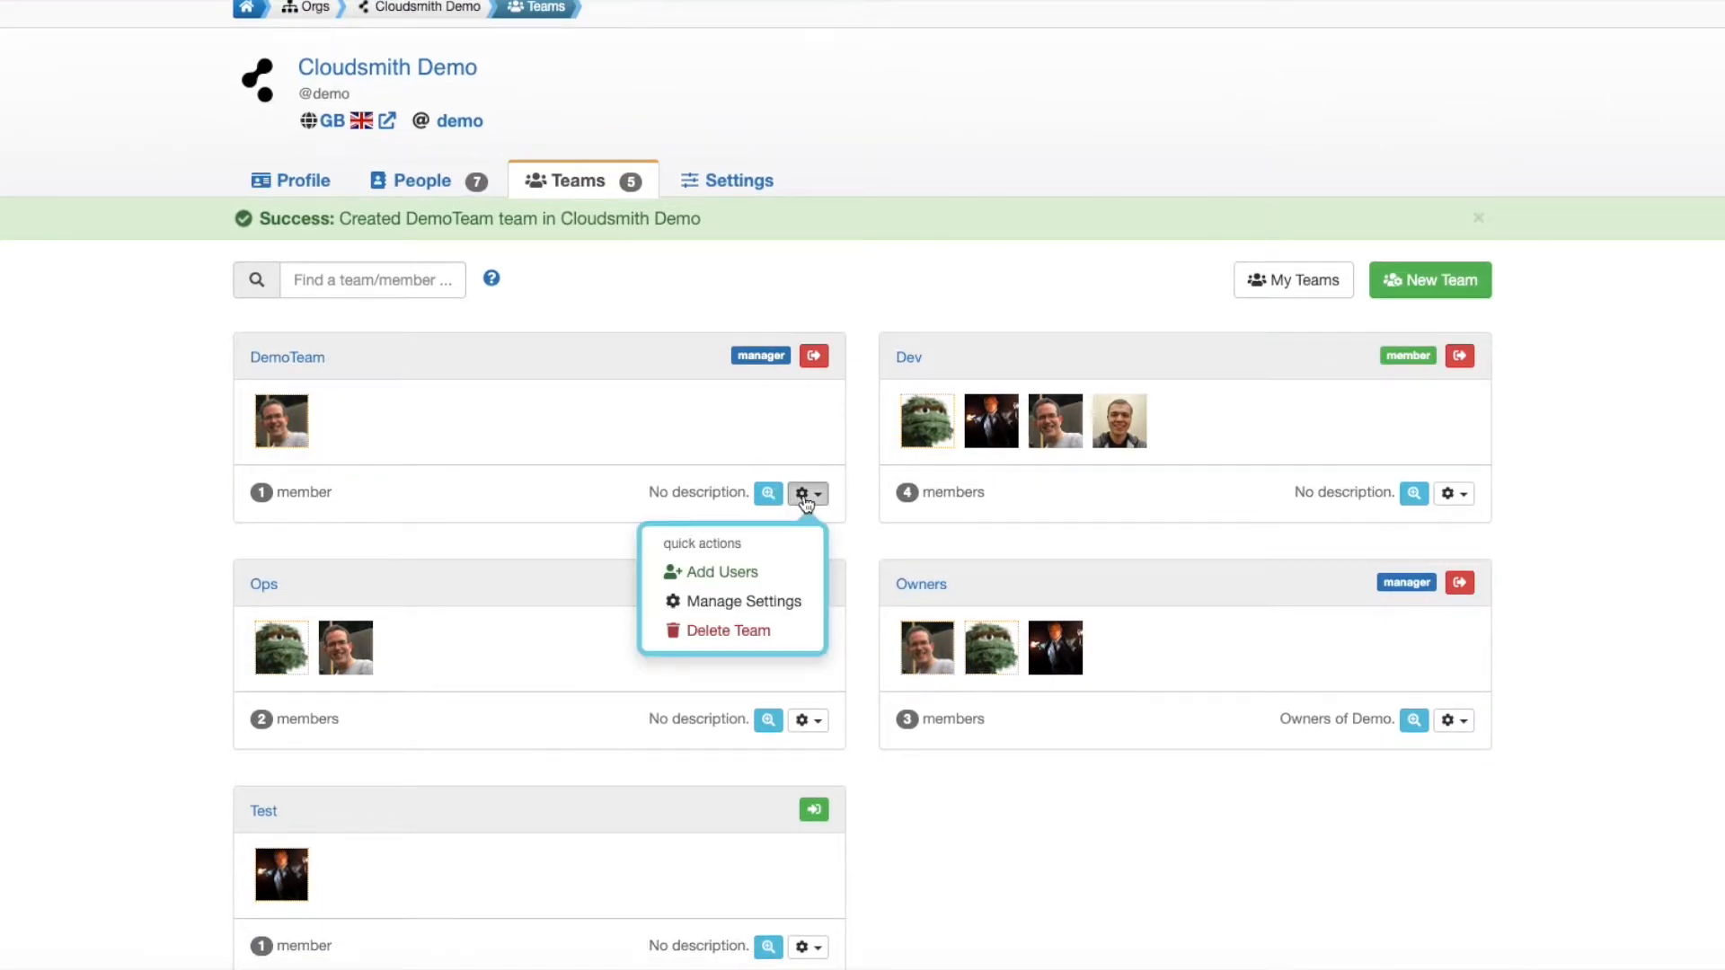
left_click(735, 570)
type("Tom")
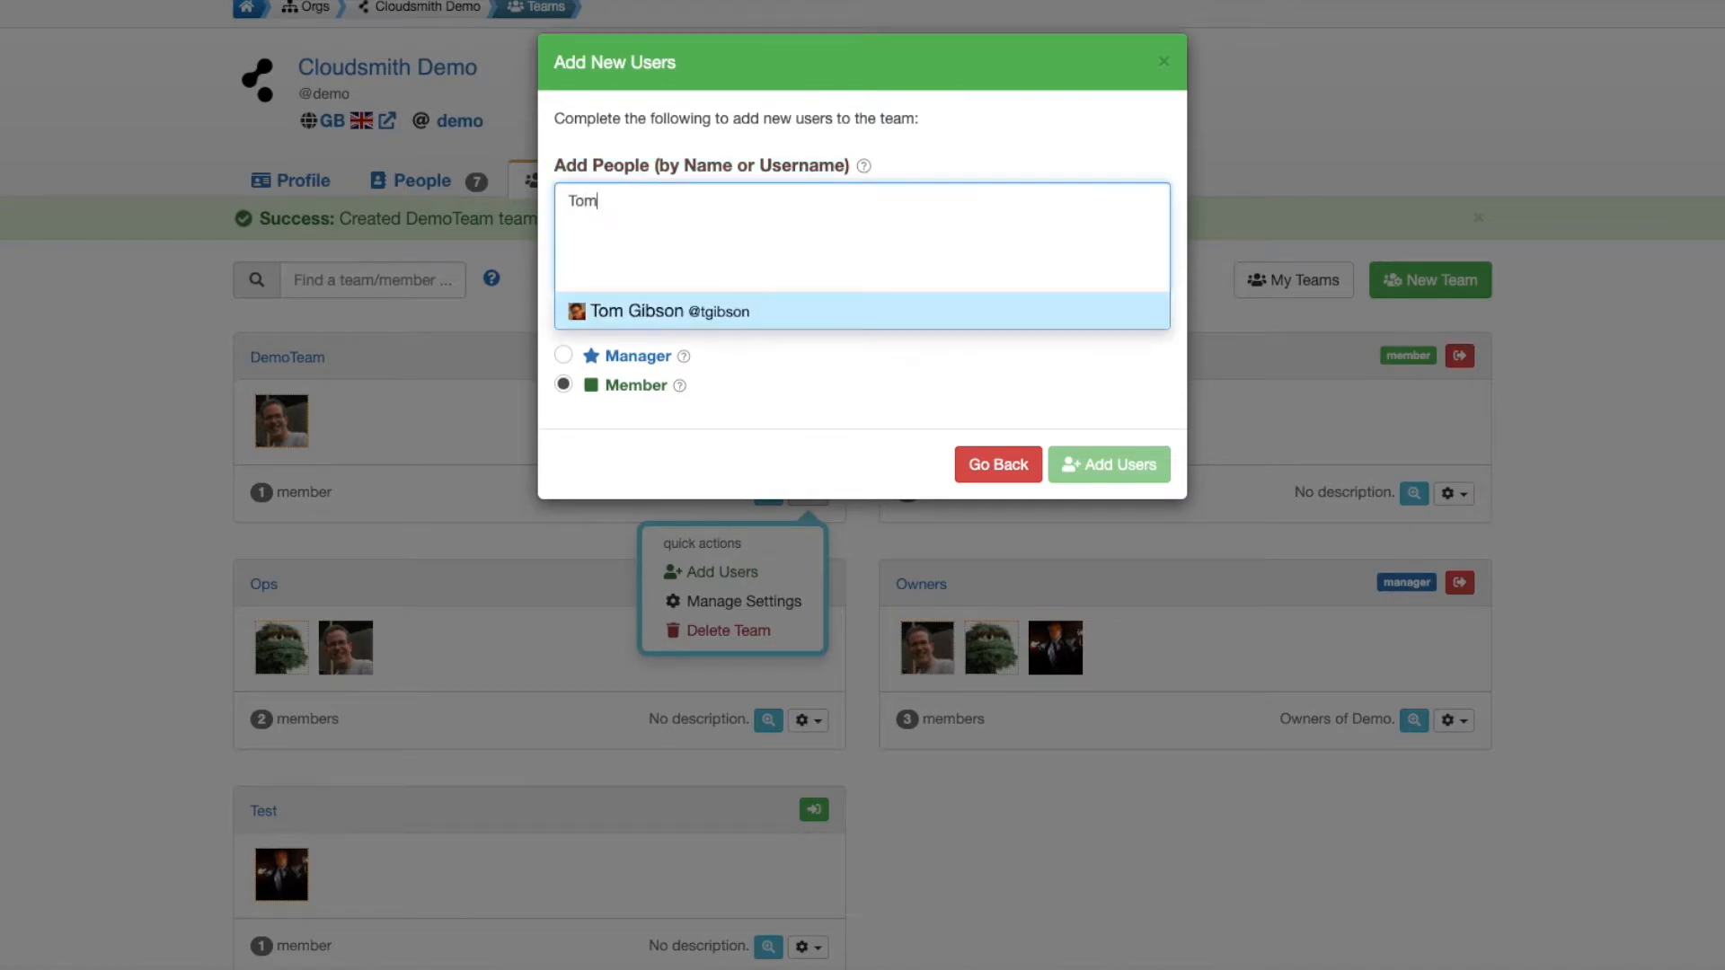
left_click(636, 311)
type("Lee")
left_click(636, 310)
type("And")
left_click(637, 310)
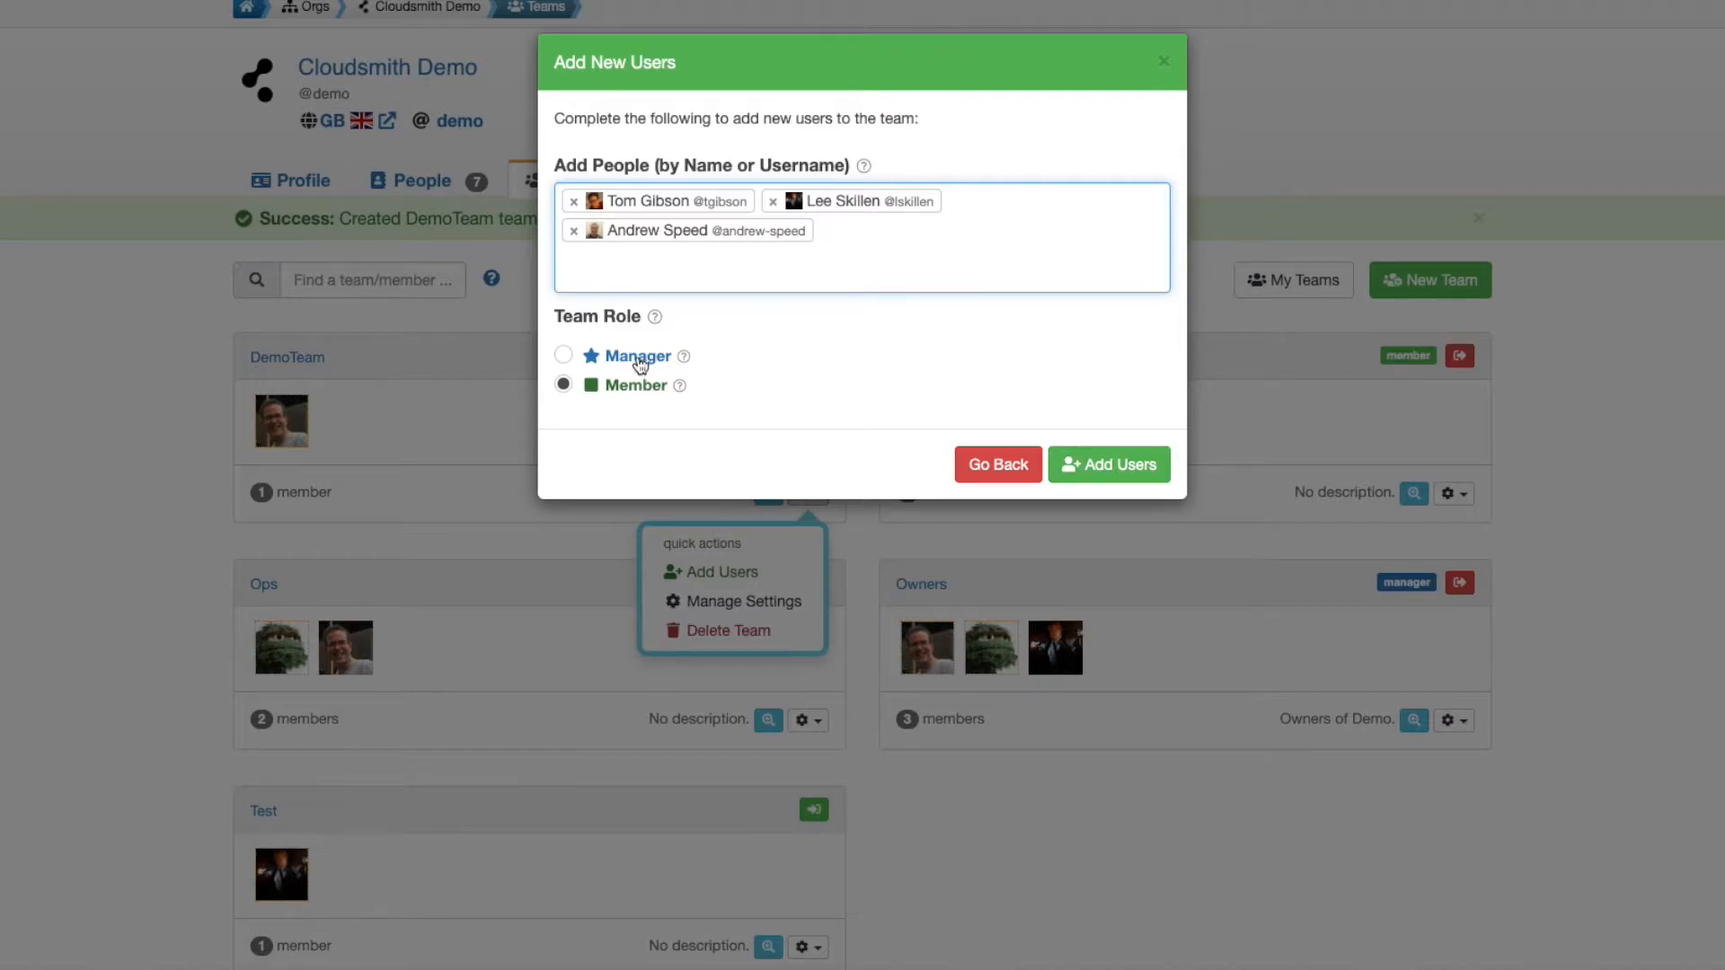
left_click(1105, 464)
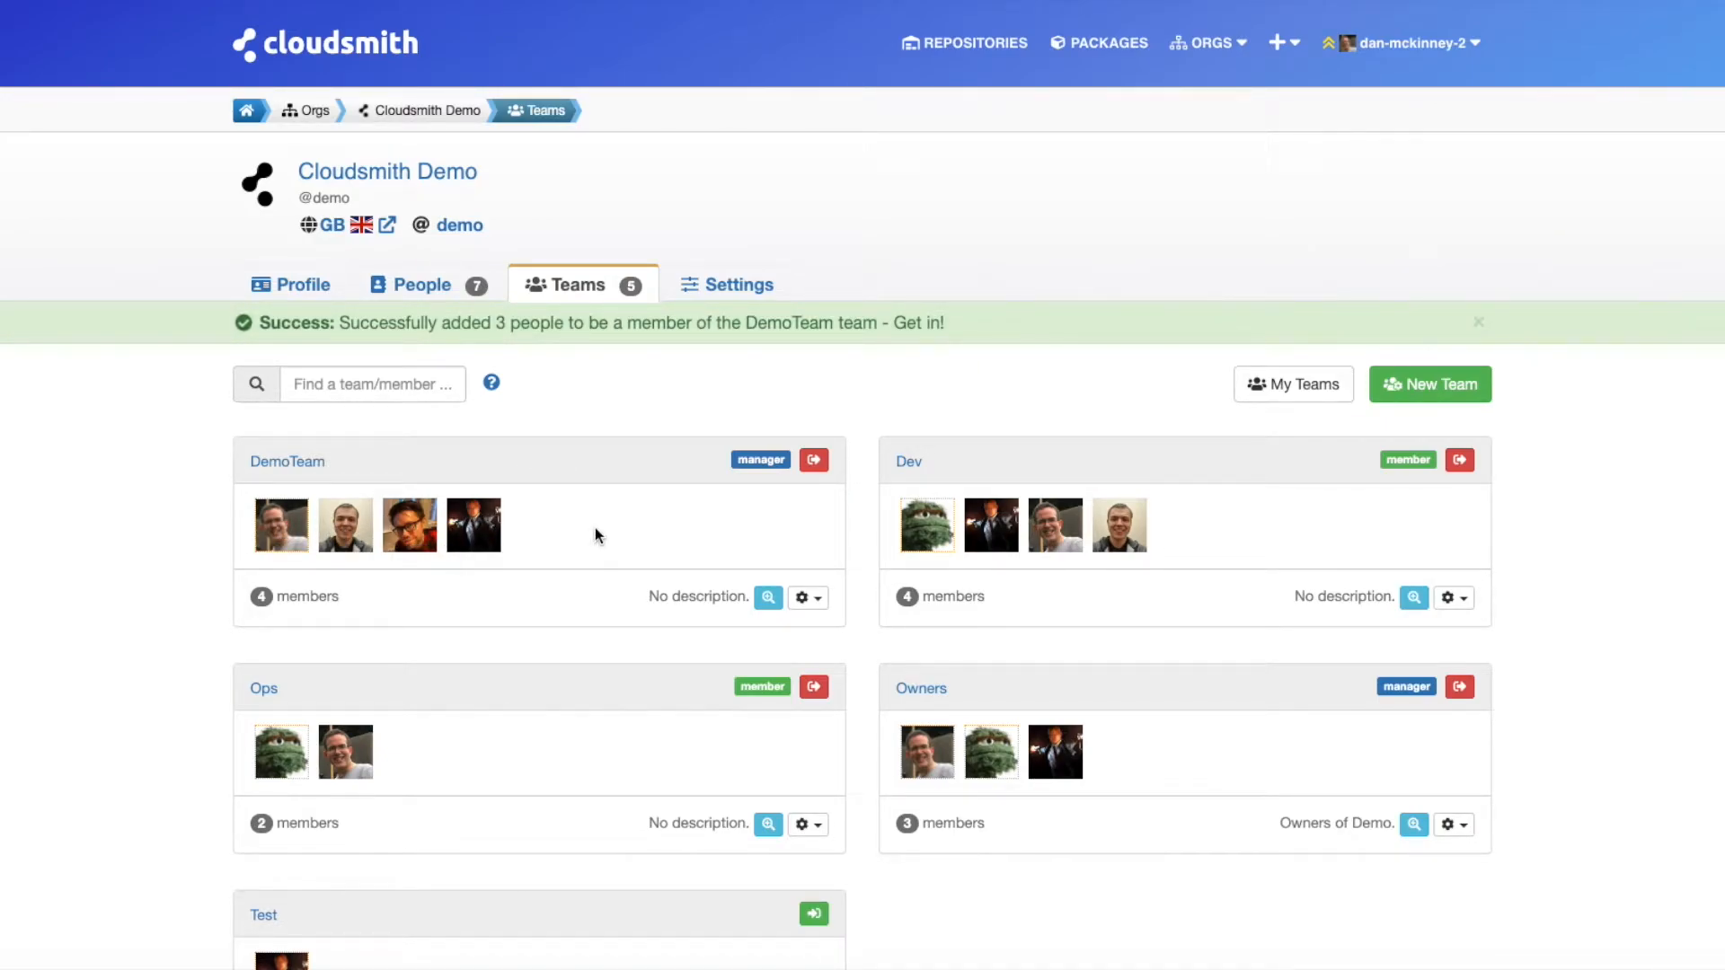
- Review the organization roles, team choices and team roles offered for inviting new users, and leave without sending an invitation
left_click(433, 297)
scroll(1247, 348, "down", 1)
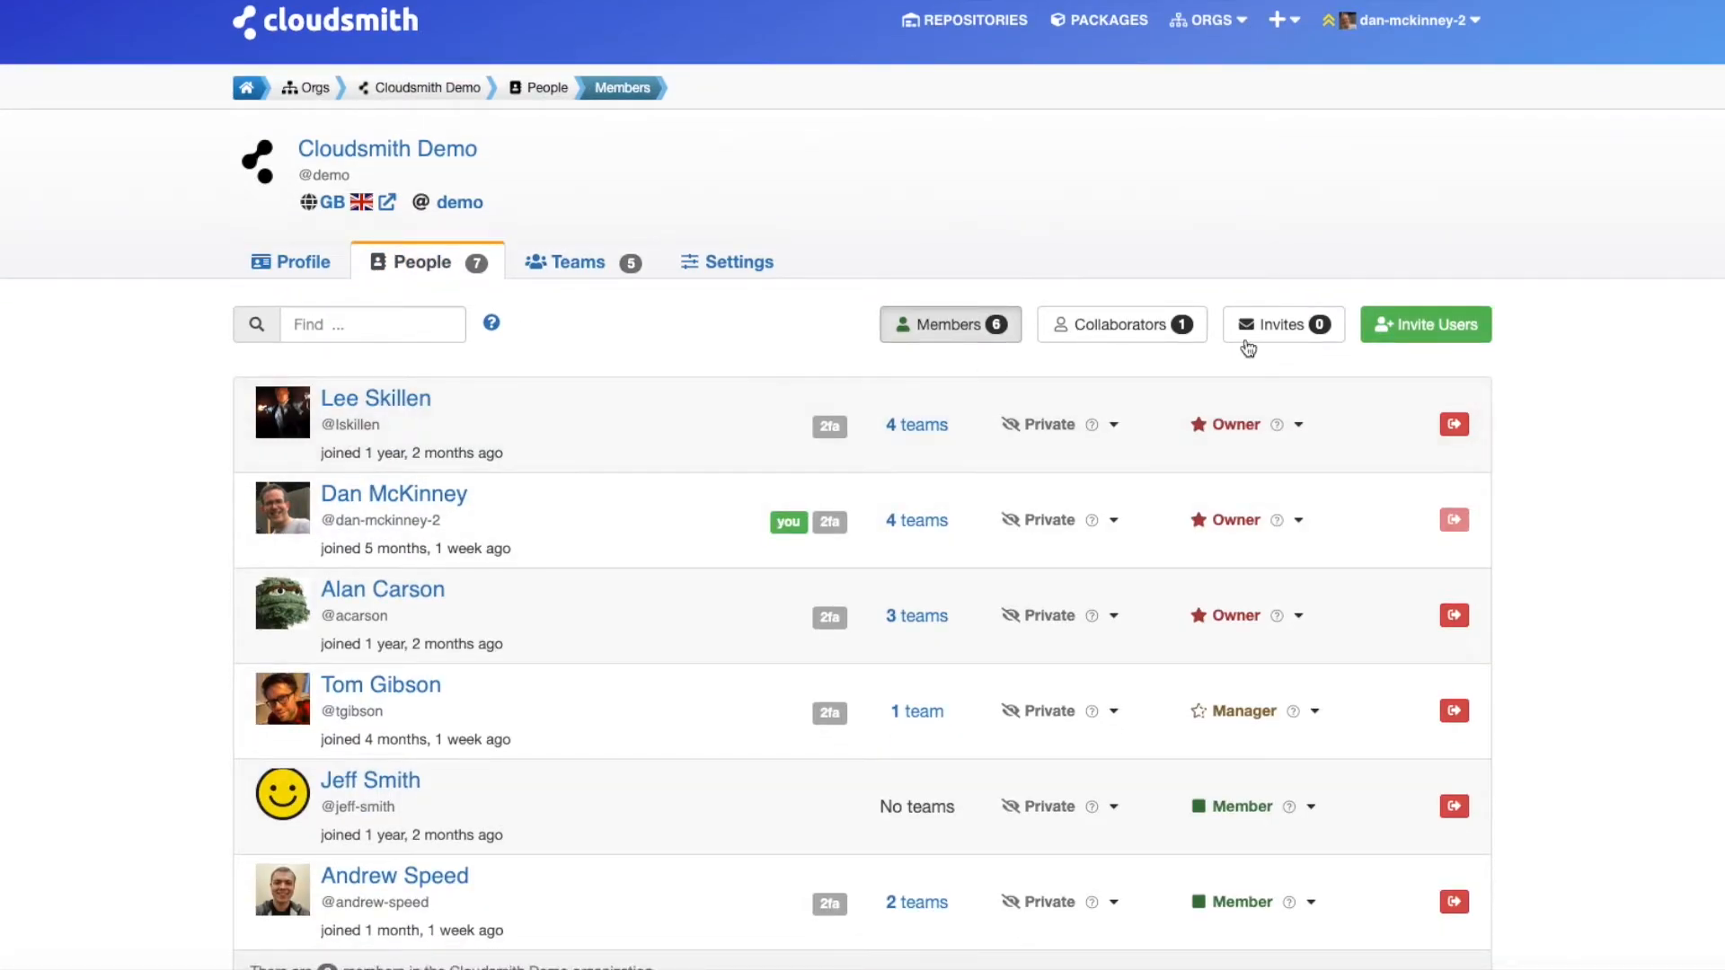
left_click(1428, 324)
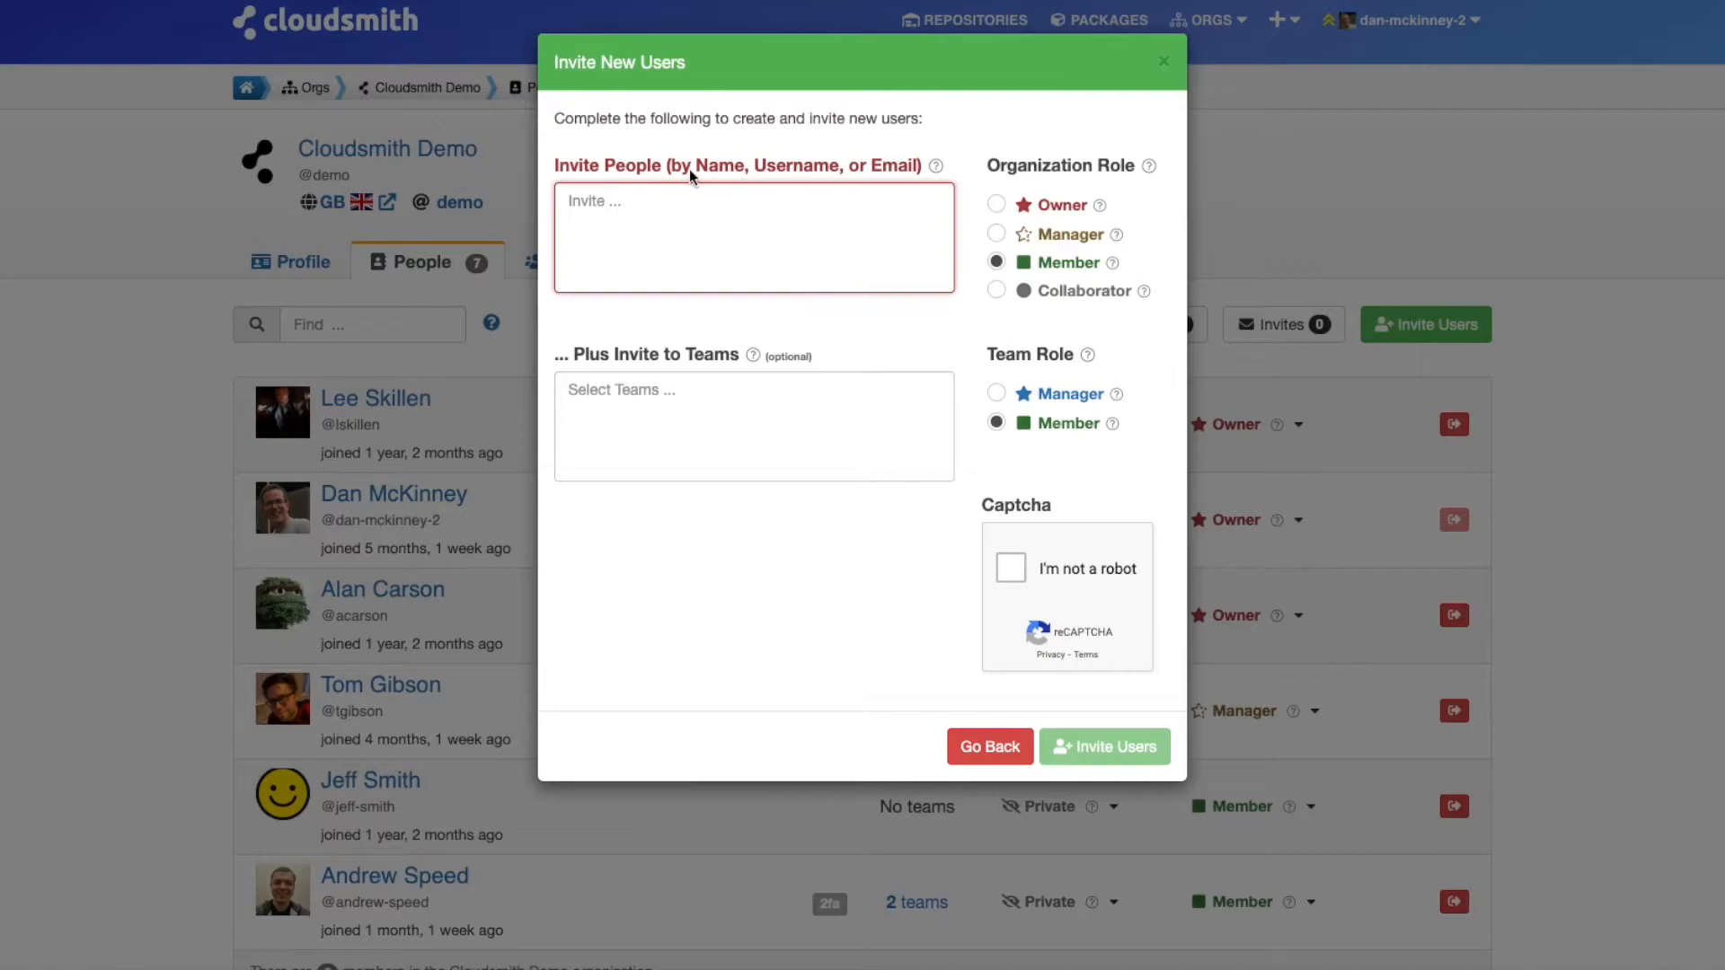
left_click(579, 202)
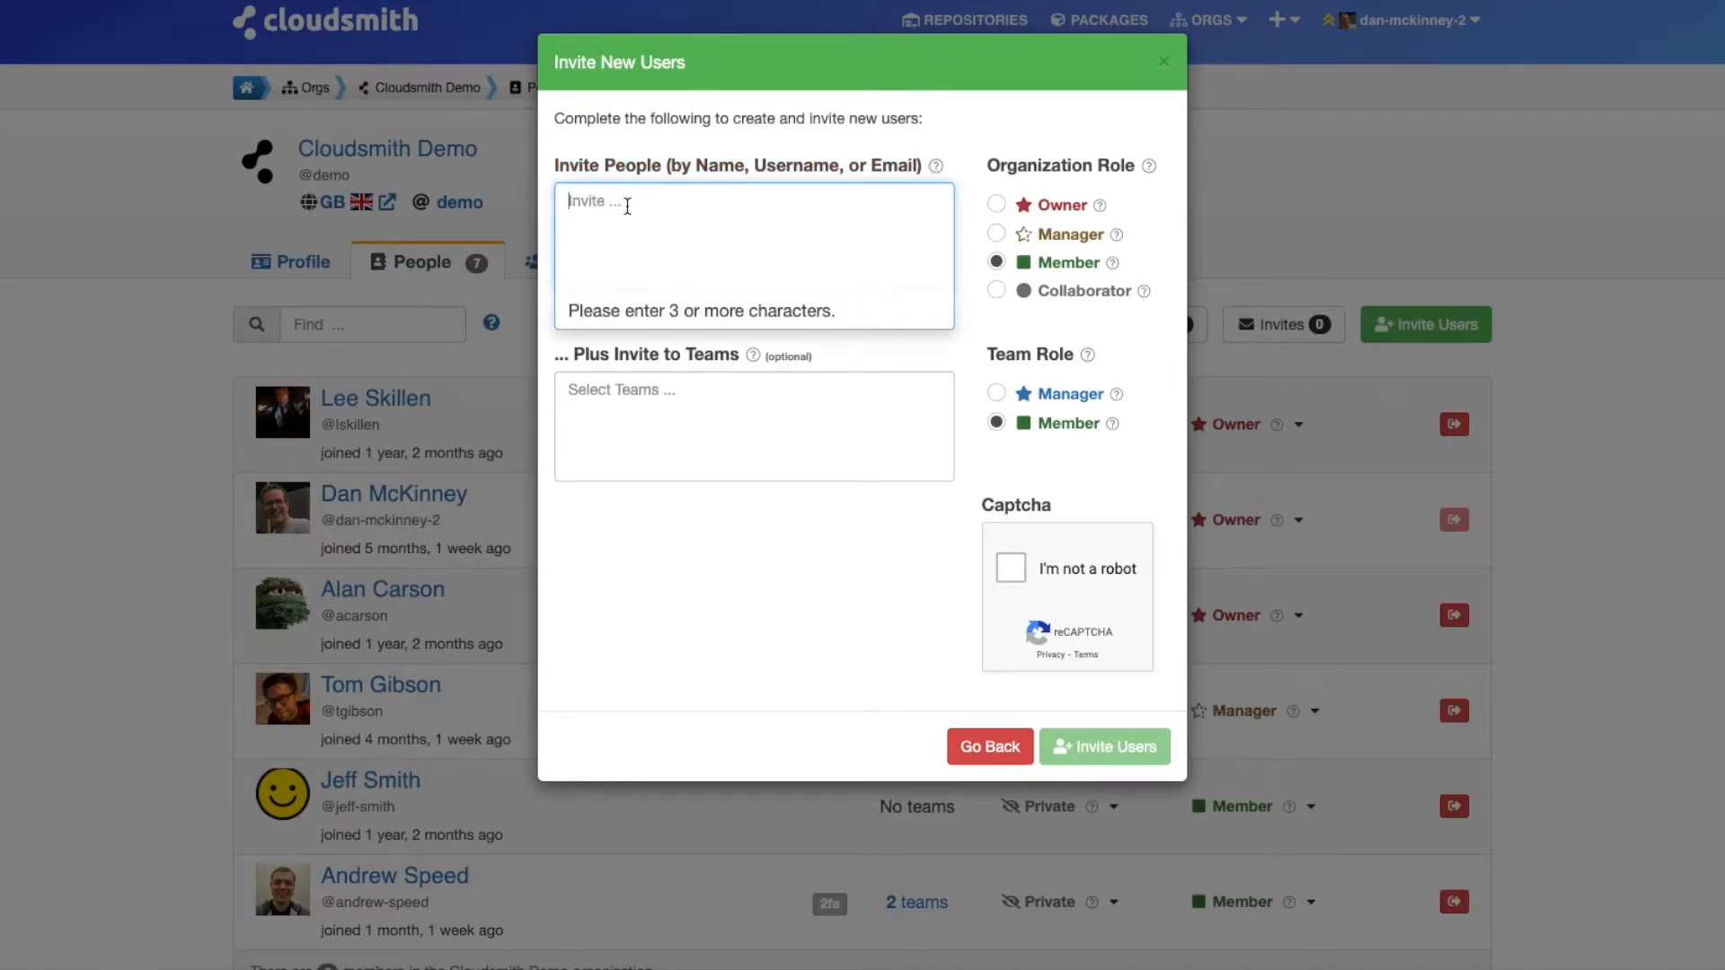
mouse_move(1100, 207)
mouse_move(1118, 239)
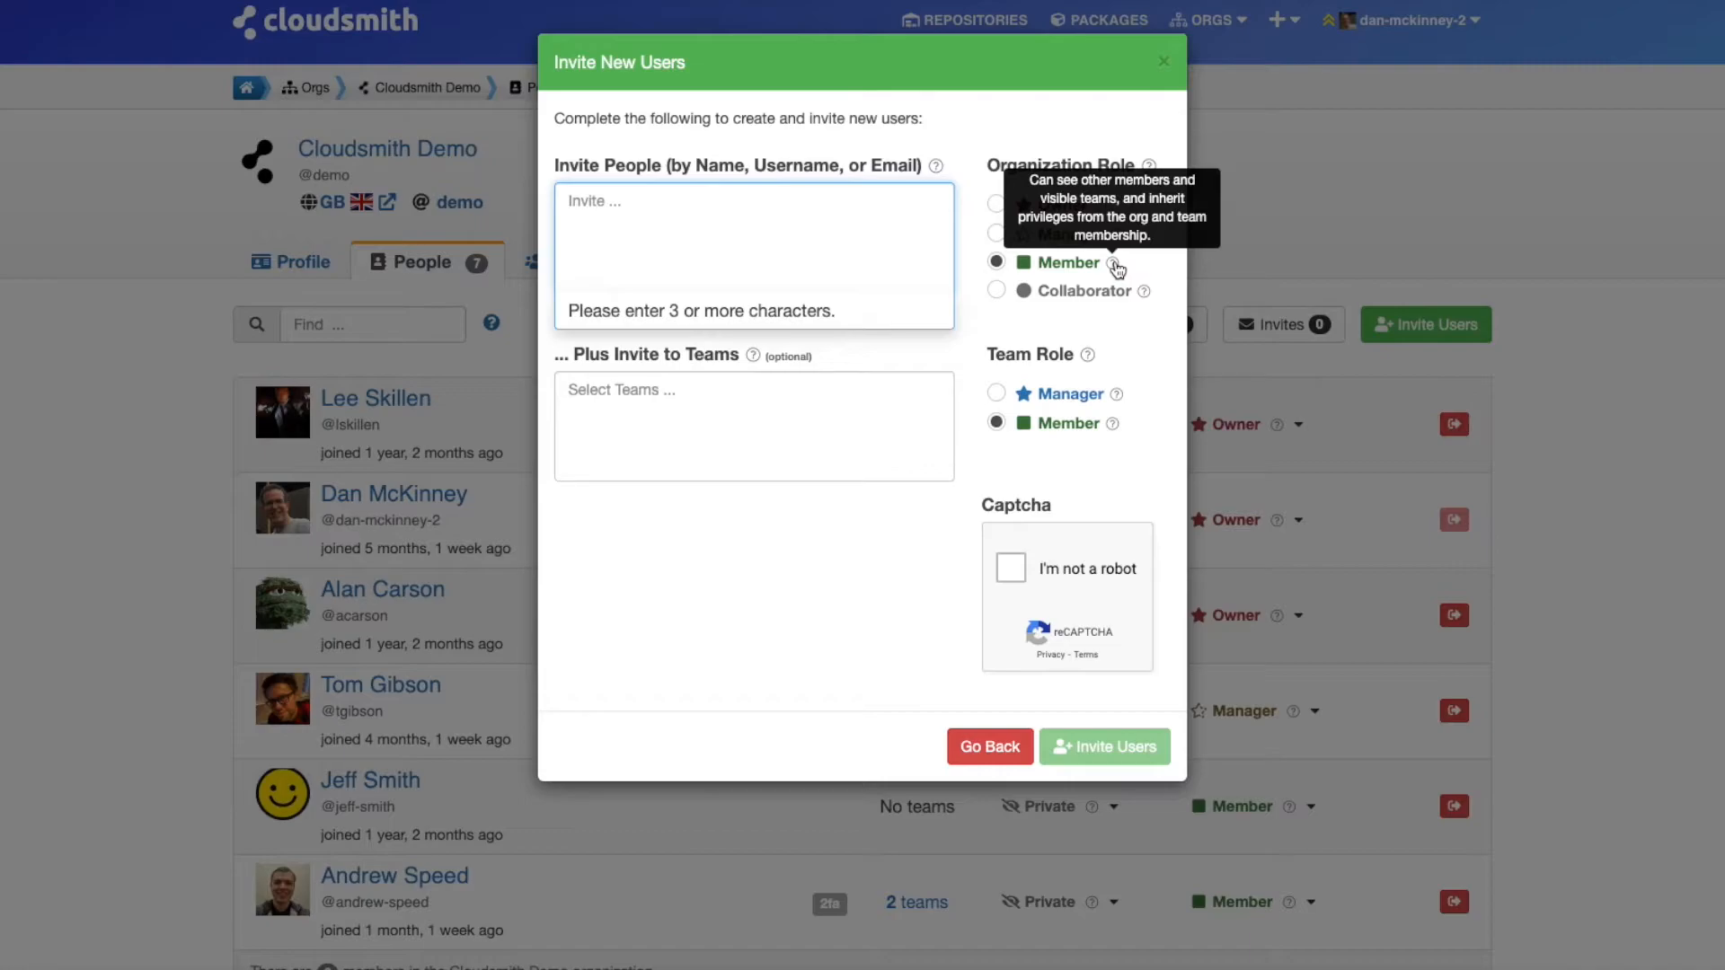
mouse_move(1143, 293)
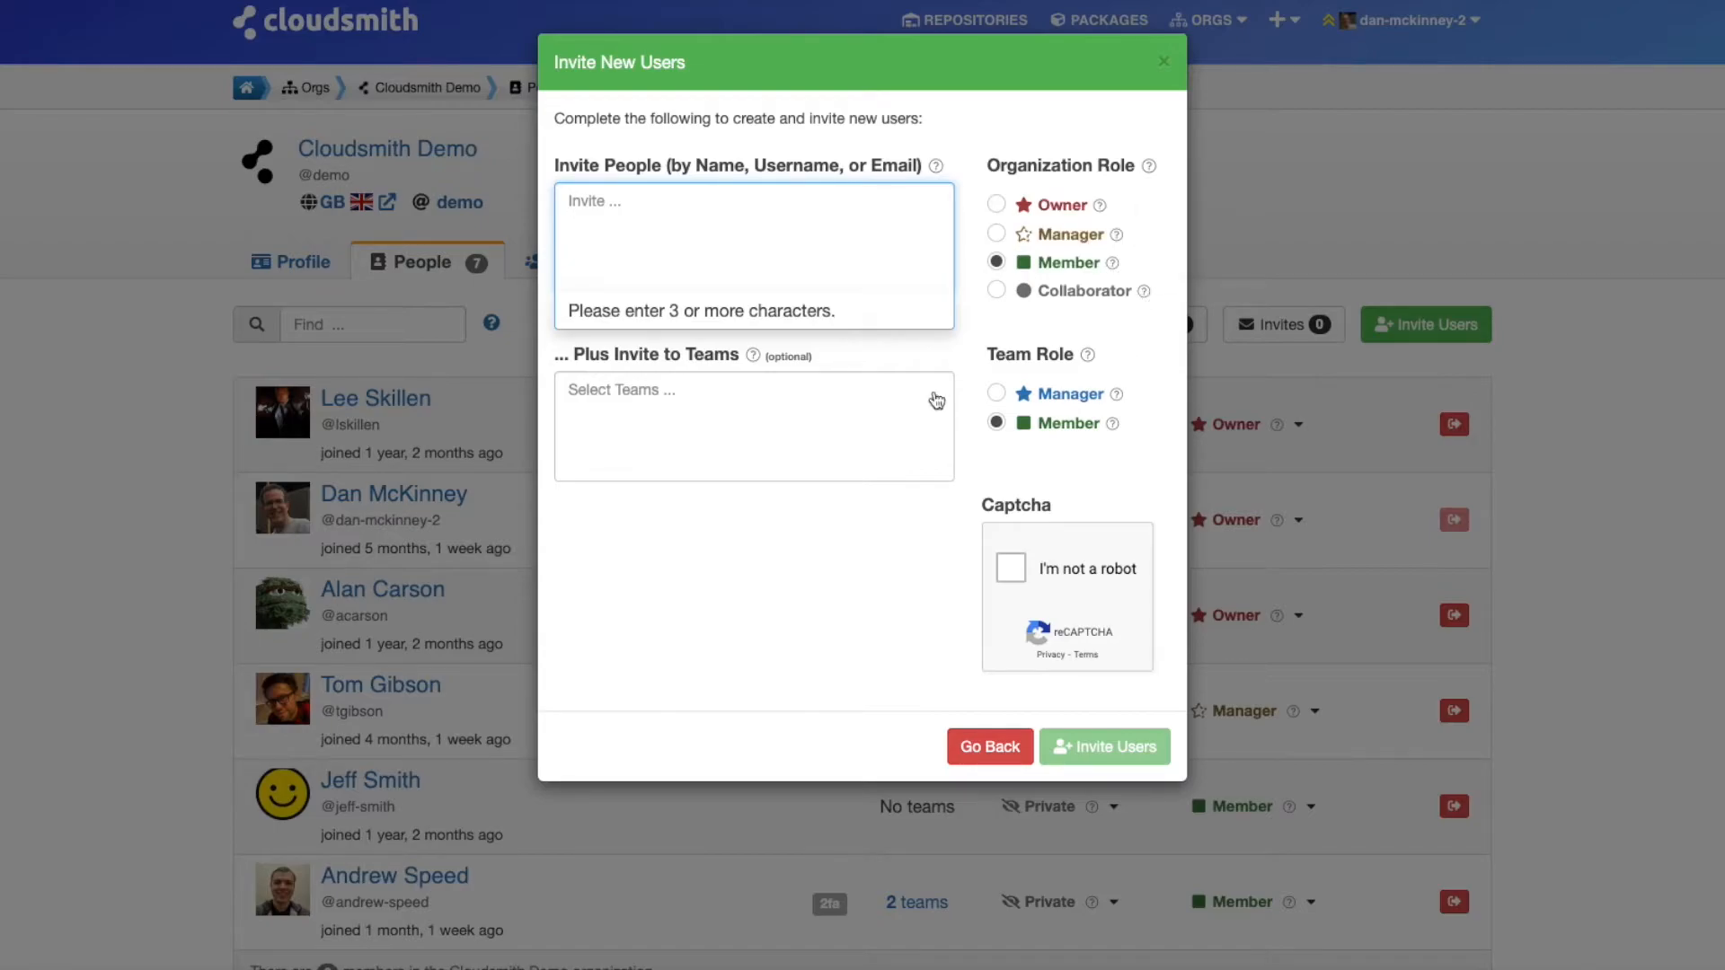
left_click(589, 385)
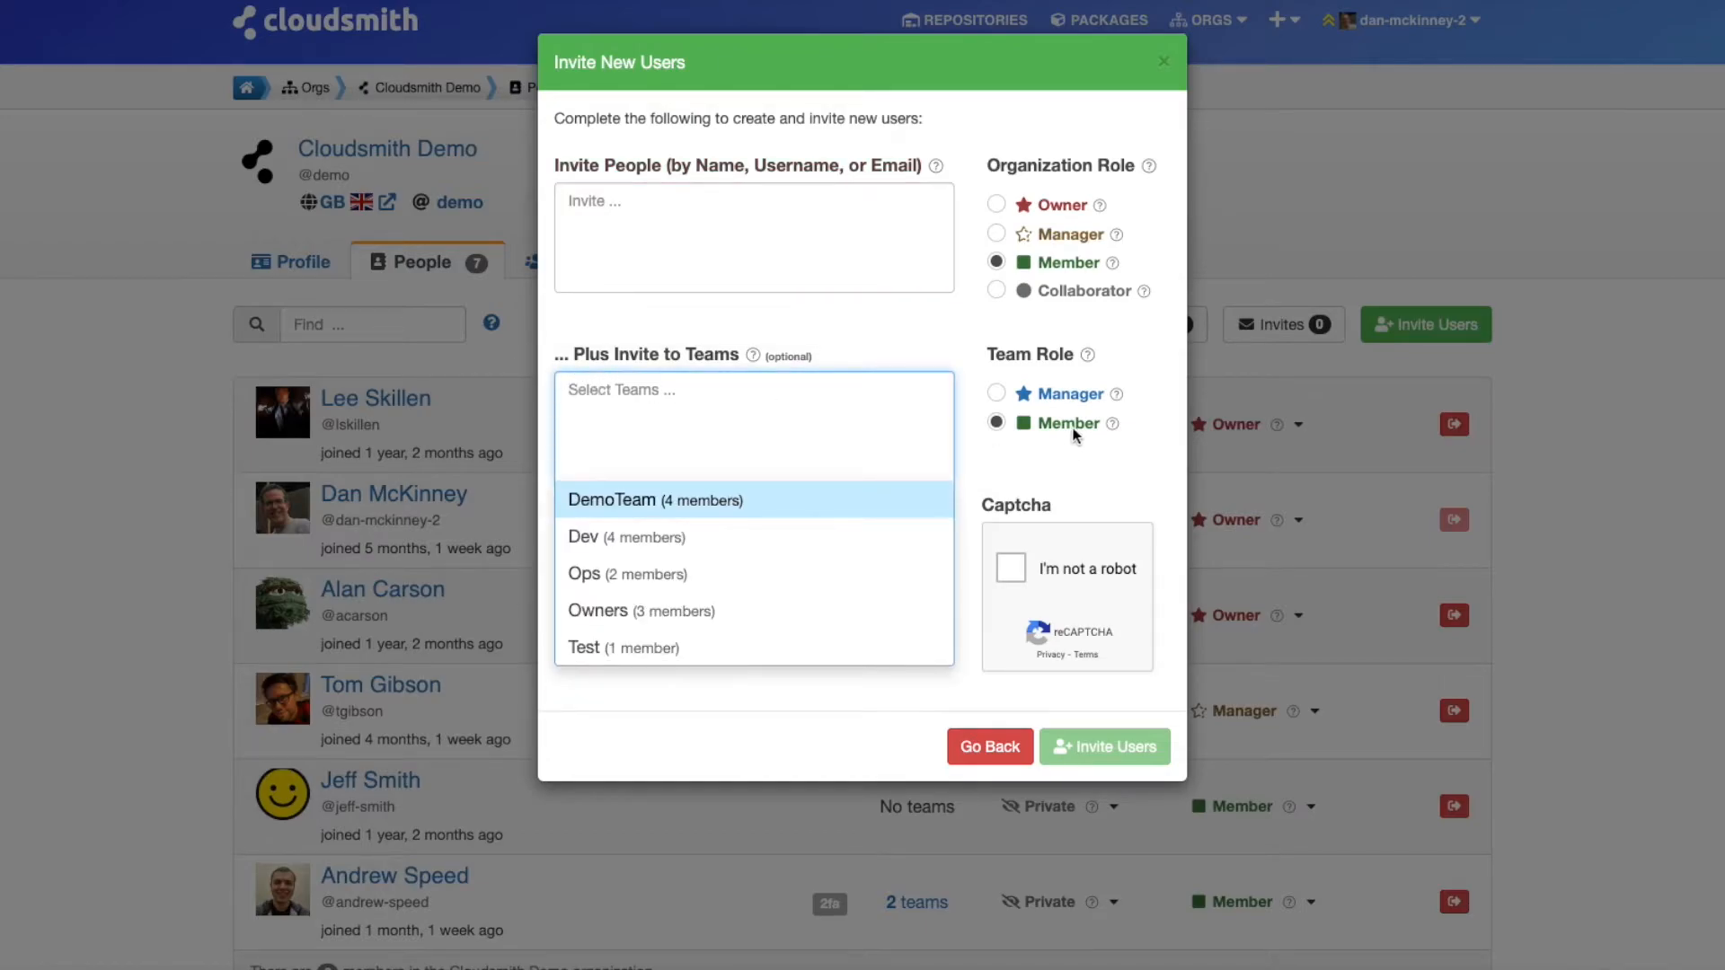
mouse_move(1115, 396)
left_click(992, 748)
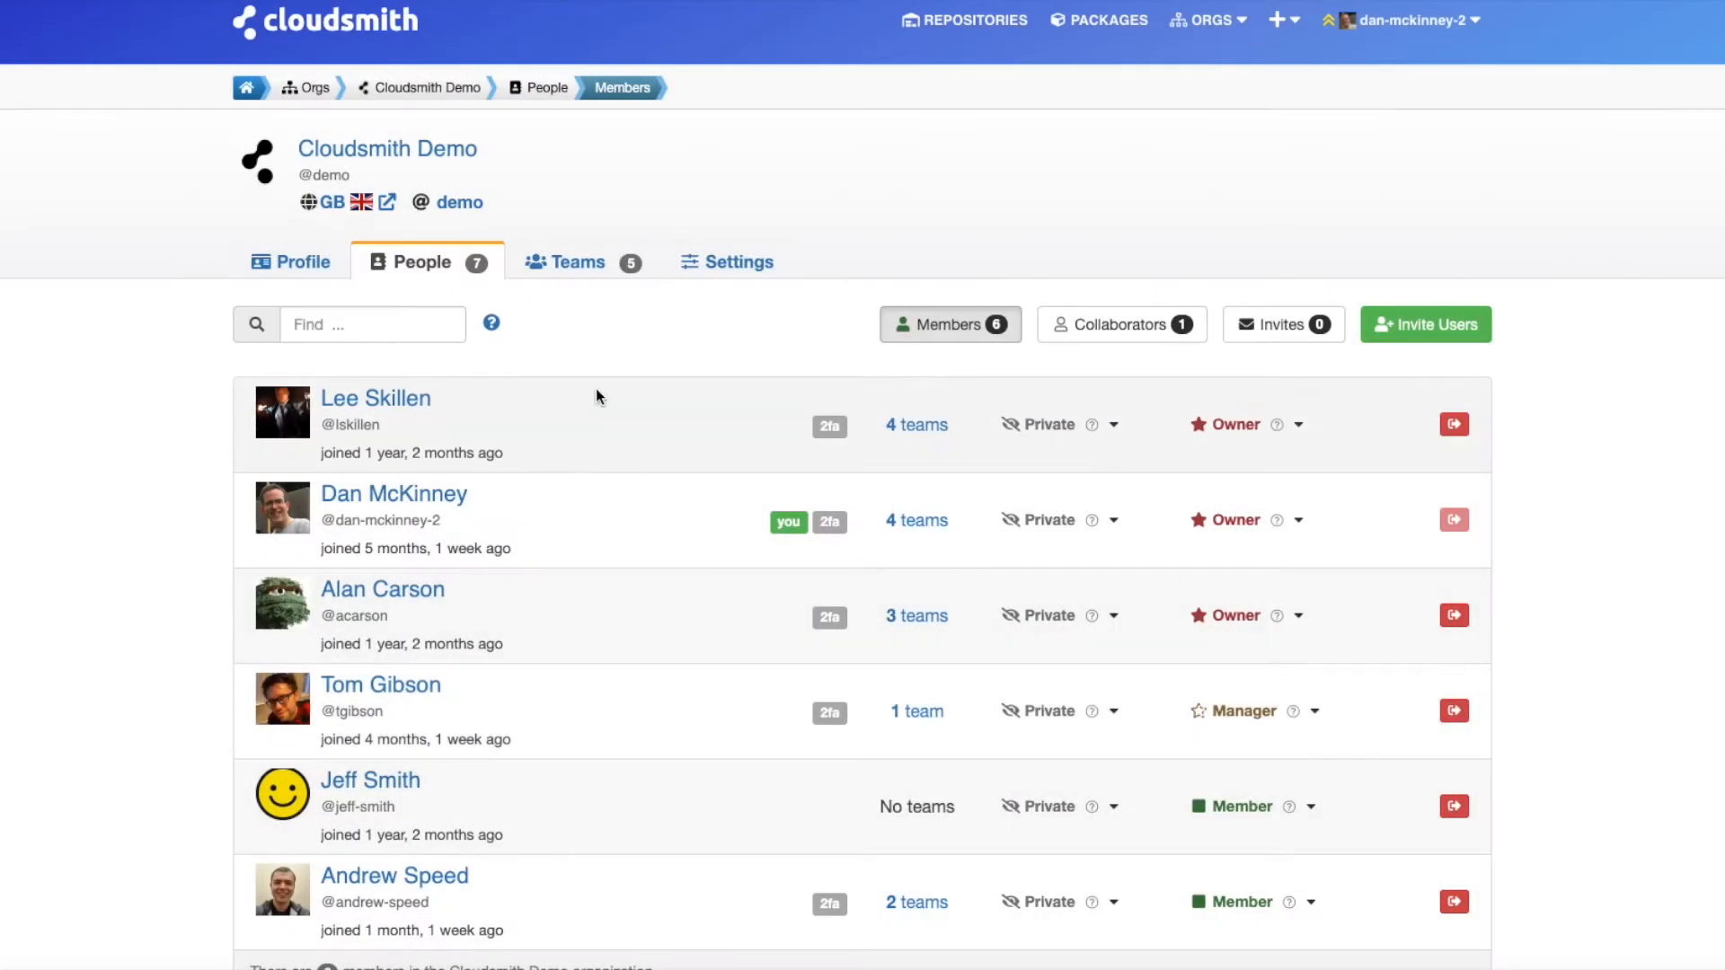
- Grant DemoTeam a privilege on the demo / examples-repo package repository and set its level to Write
left_click(578, 265)
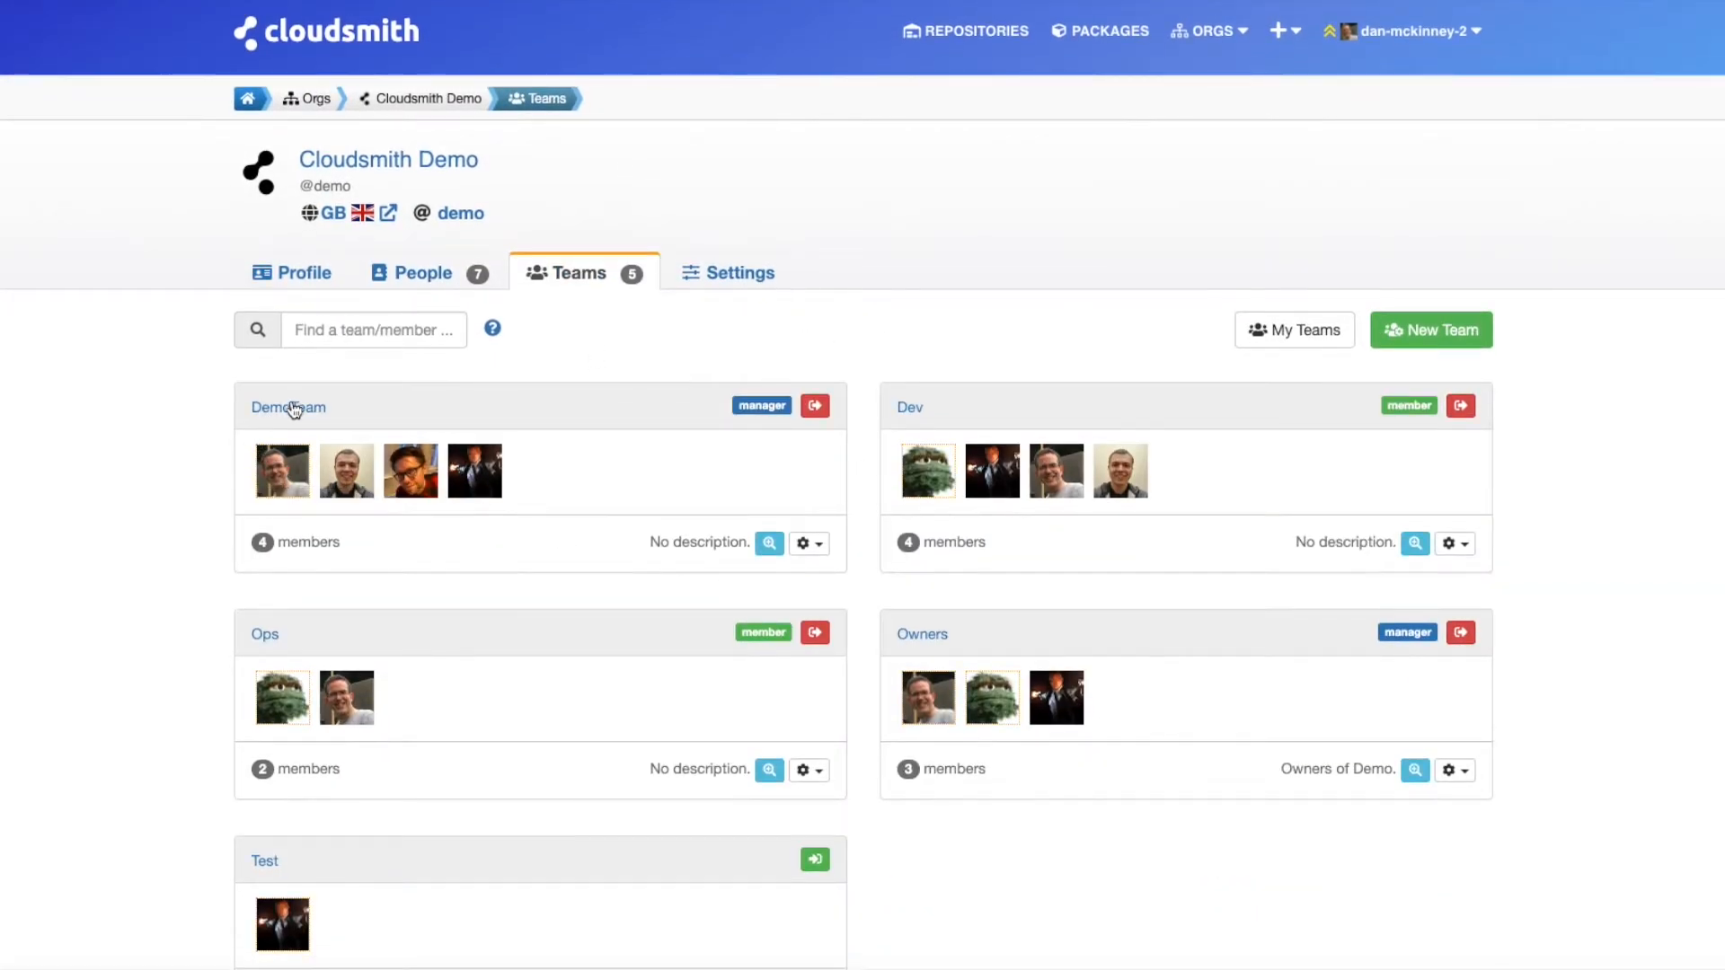
left_click(281, 409)
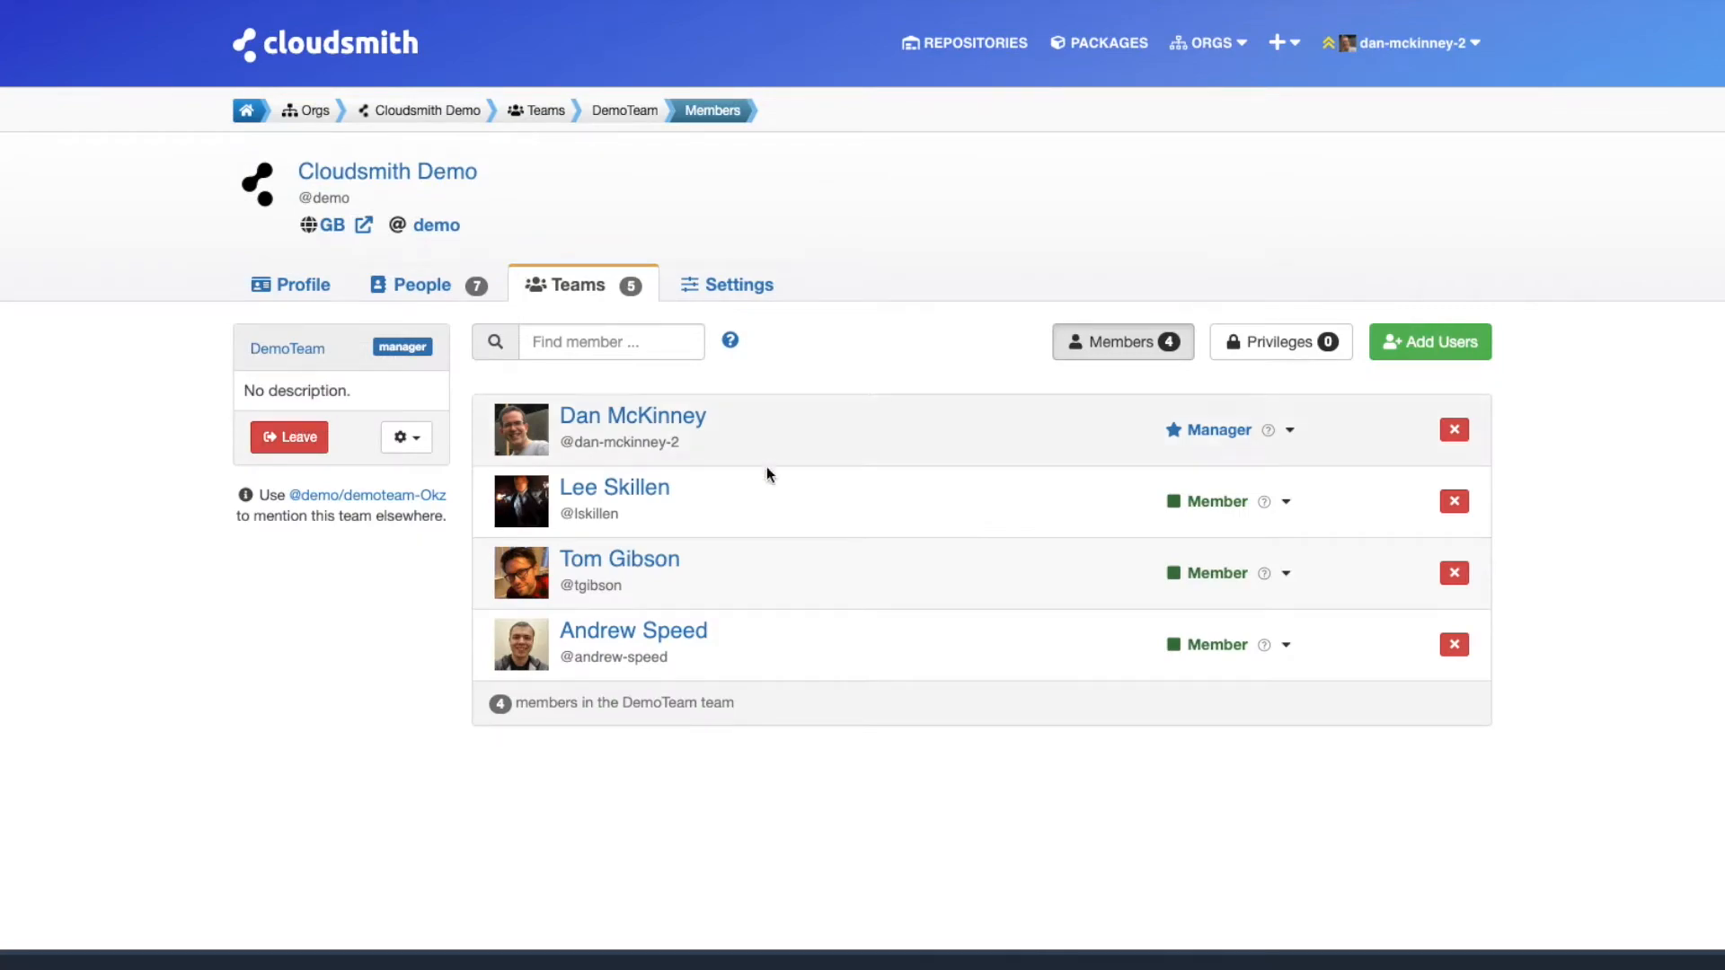
left_click(1274, 351)
left_click_drag(792, 491, 1276, 518)
left_click(1274, 516)
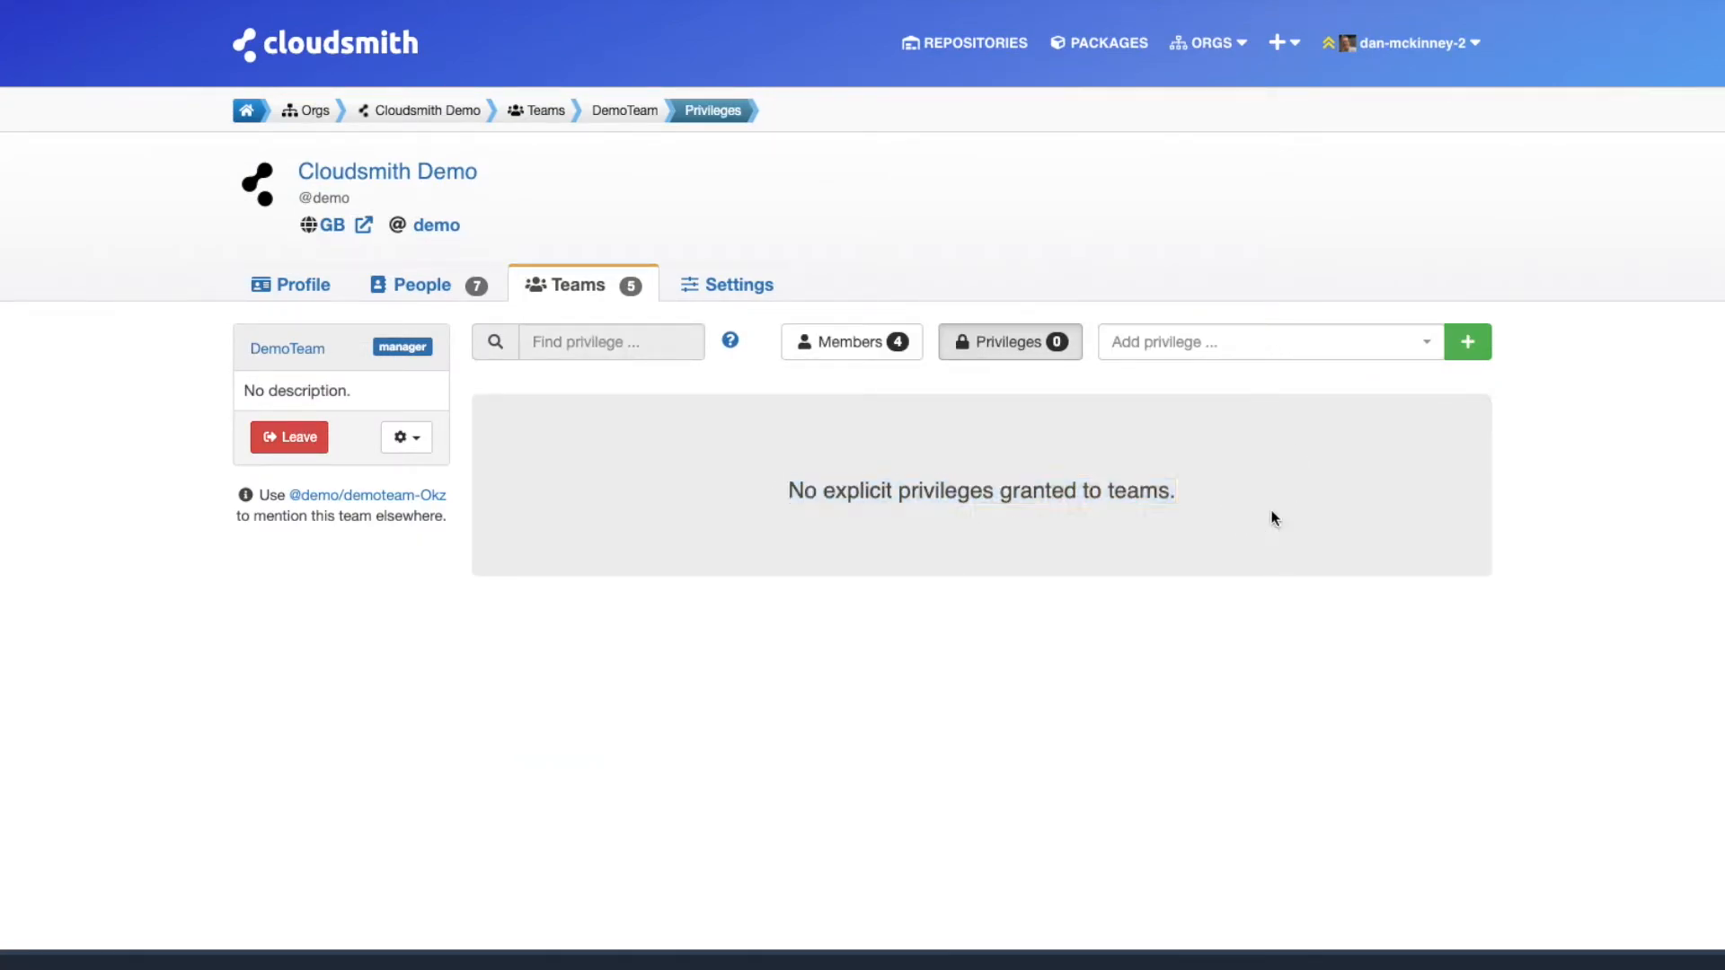
left_click(1179, 351)
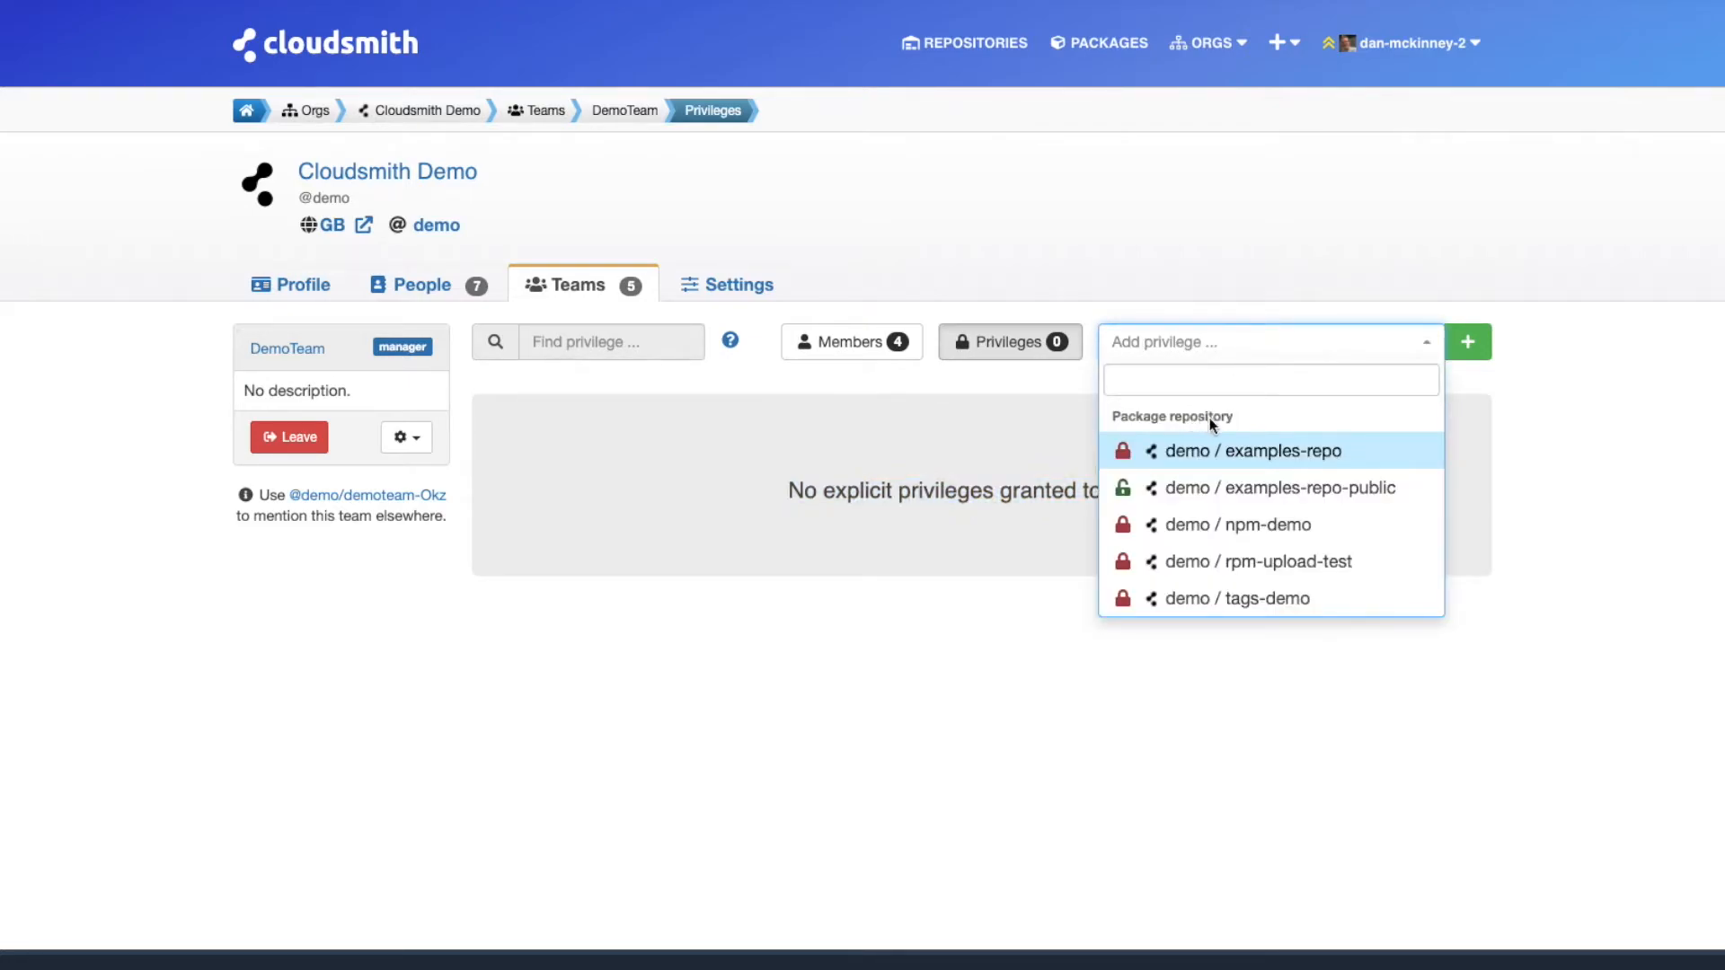
left_click(1270, 453)
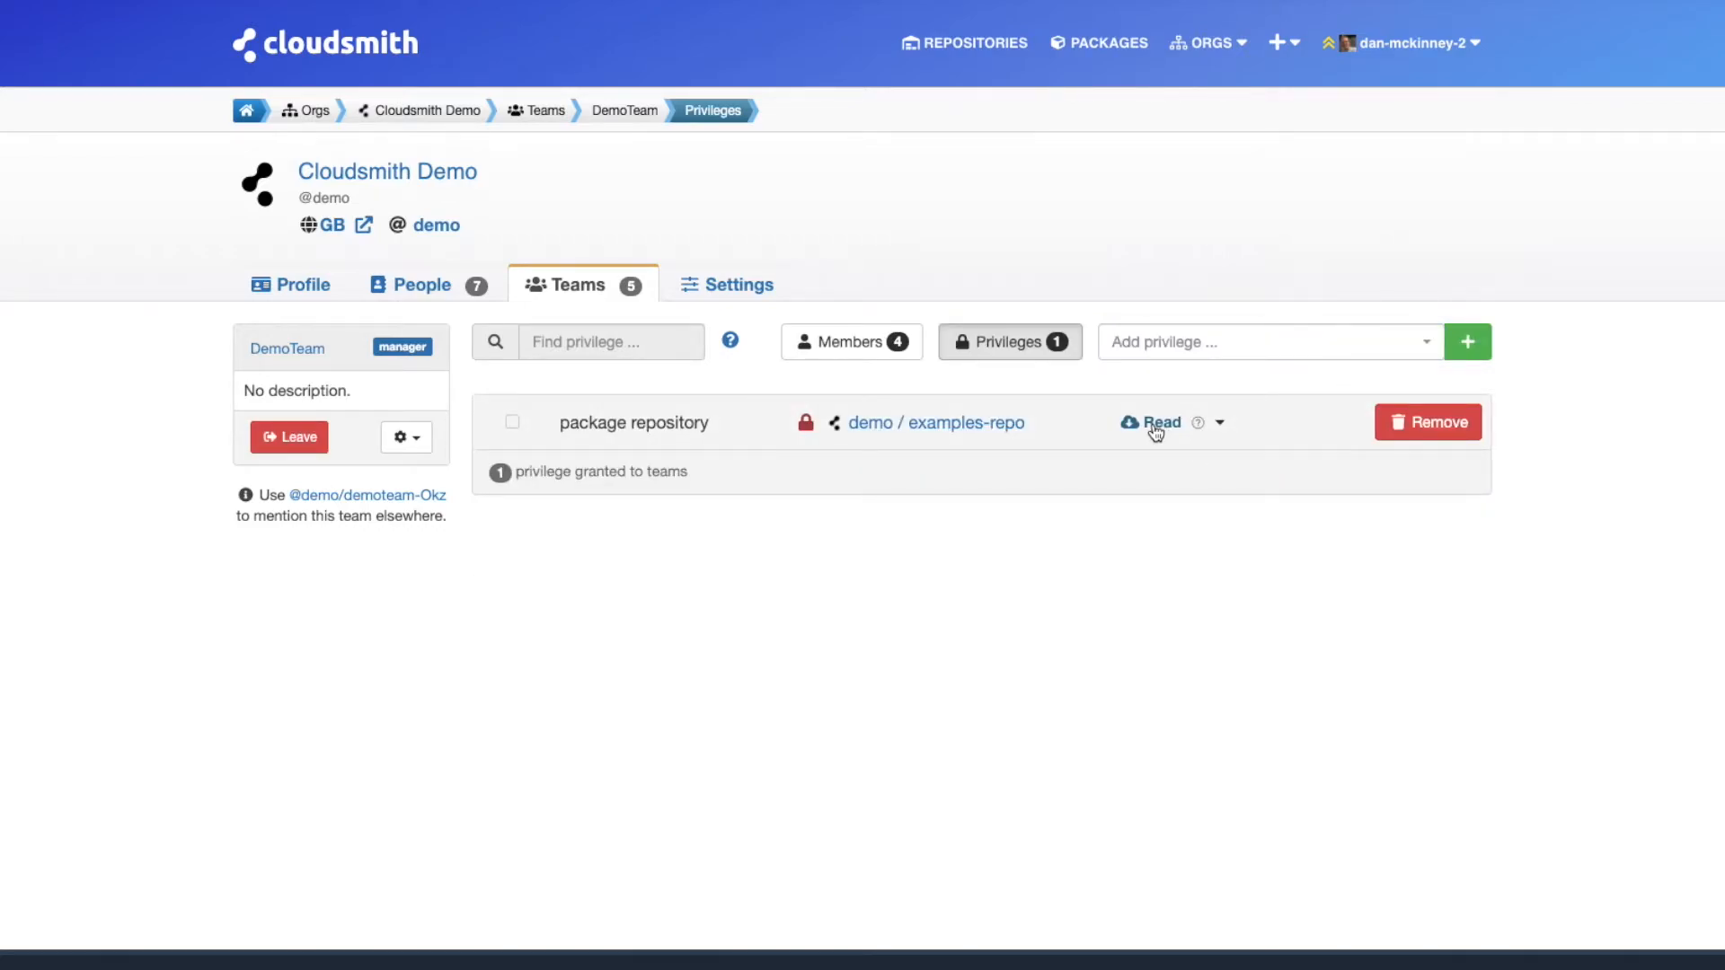
left_click(1156, 433)
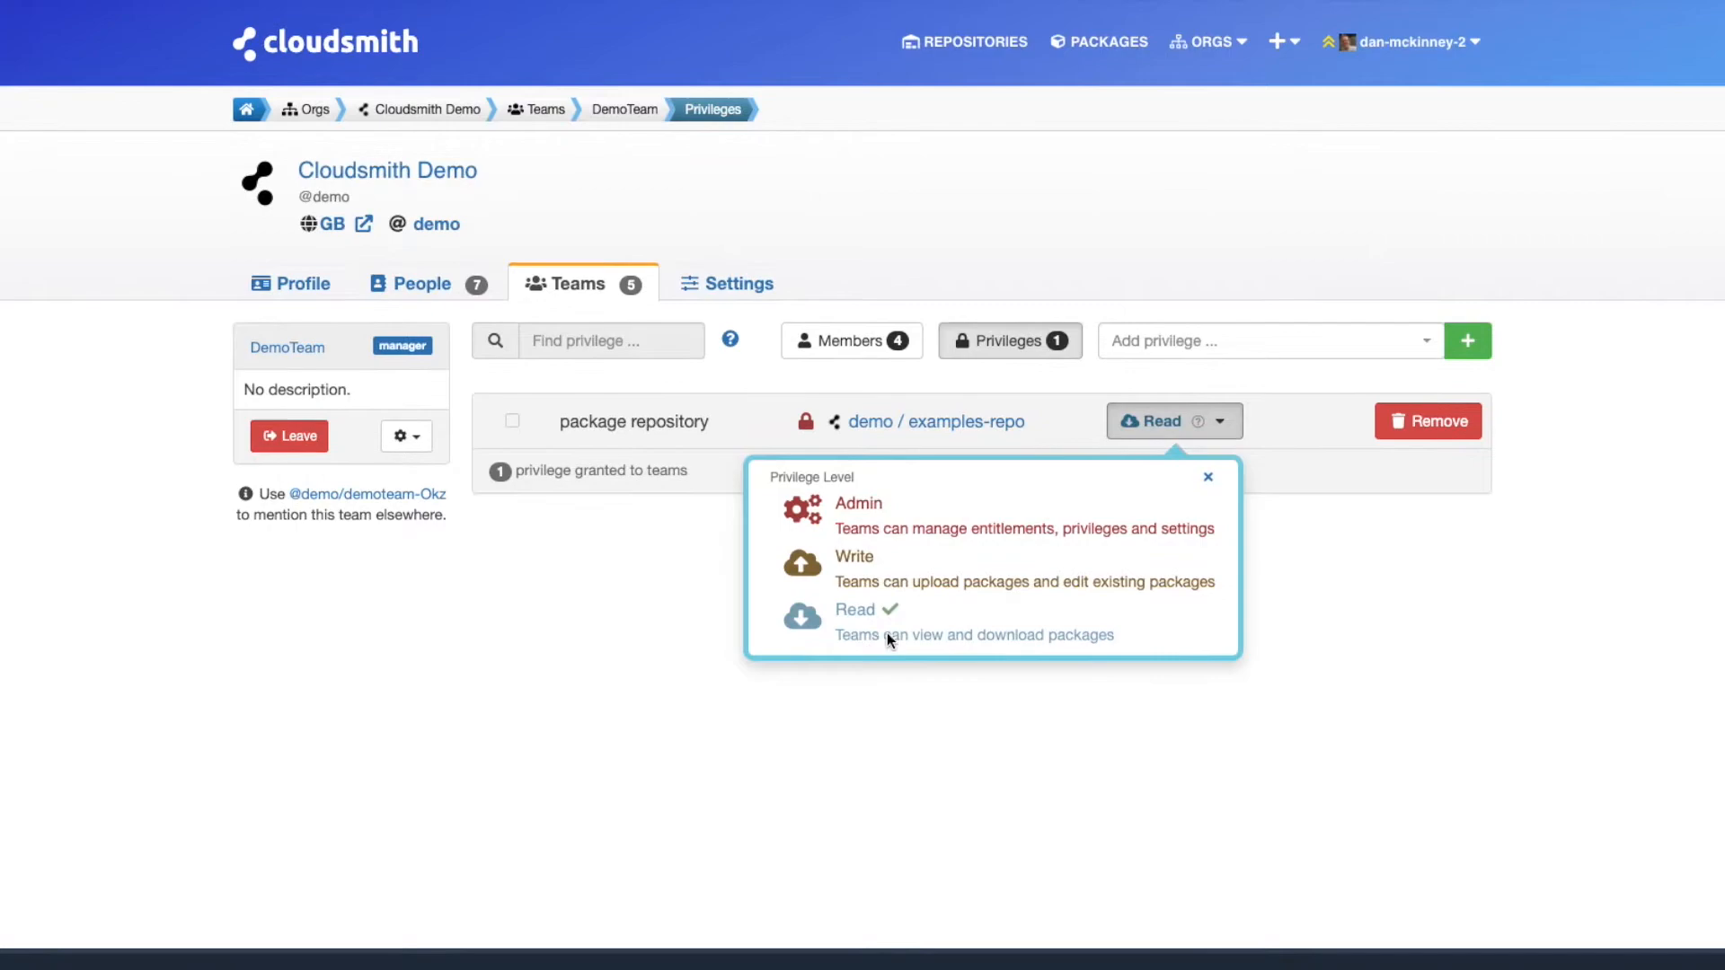
left_click(974, 585)
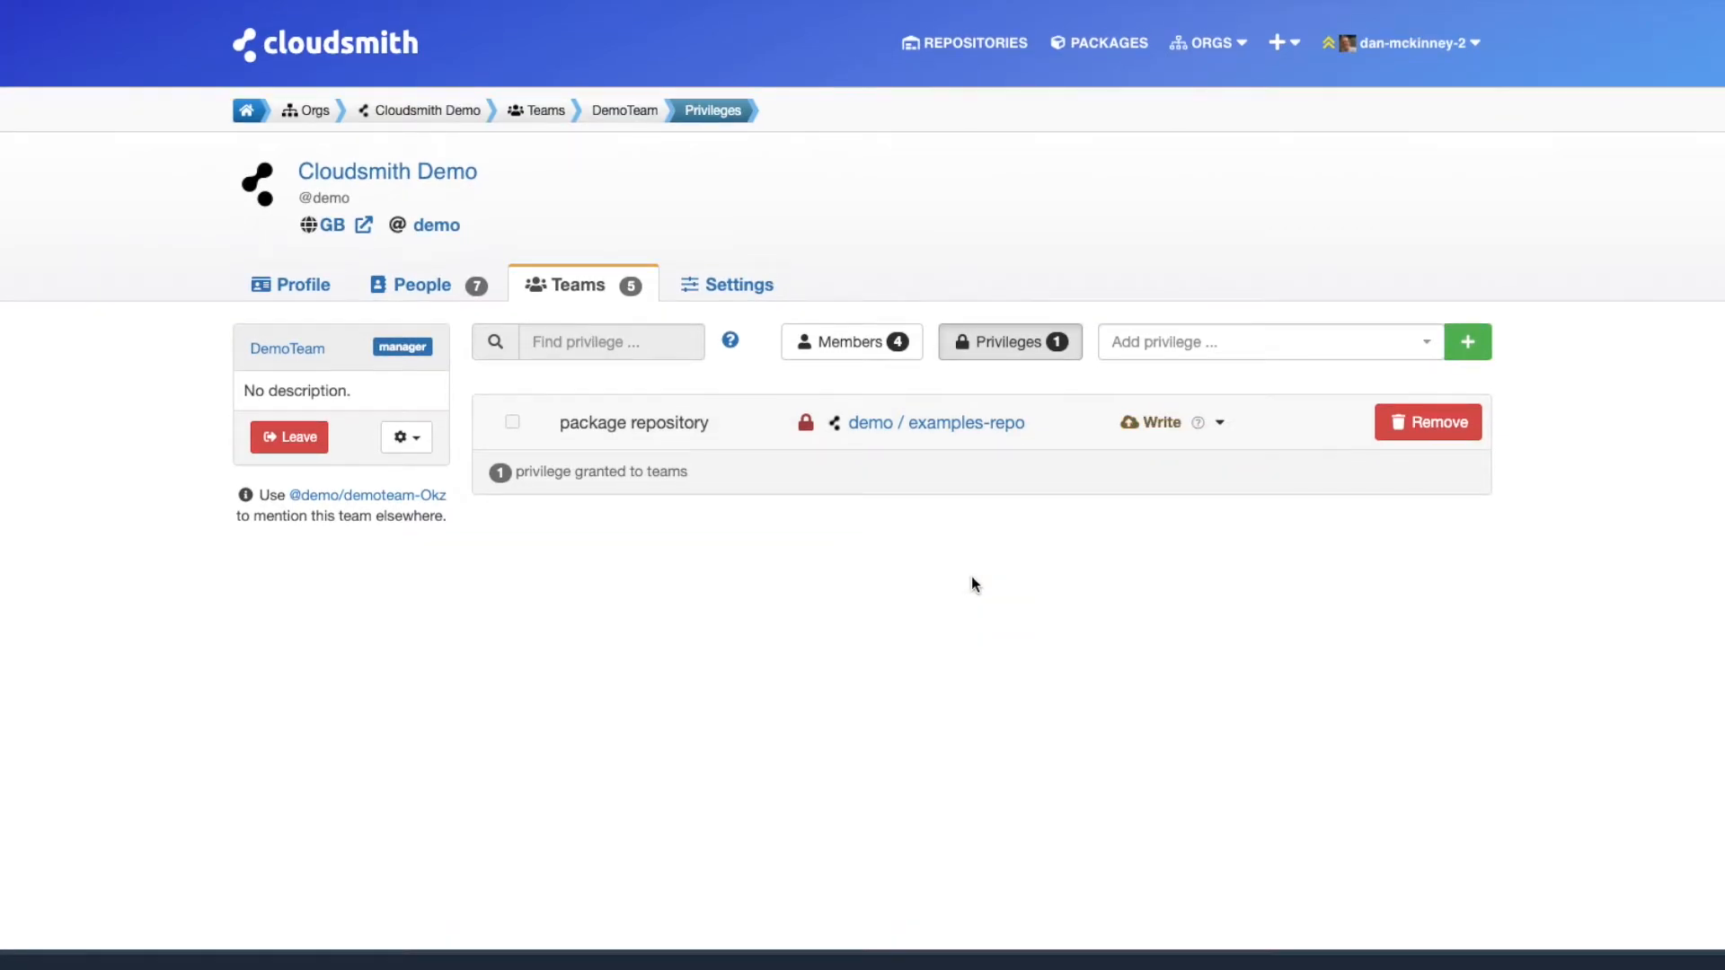
- Add an individual user with explicit access in the access controls of examples-repo
left_click(929, 434)
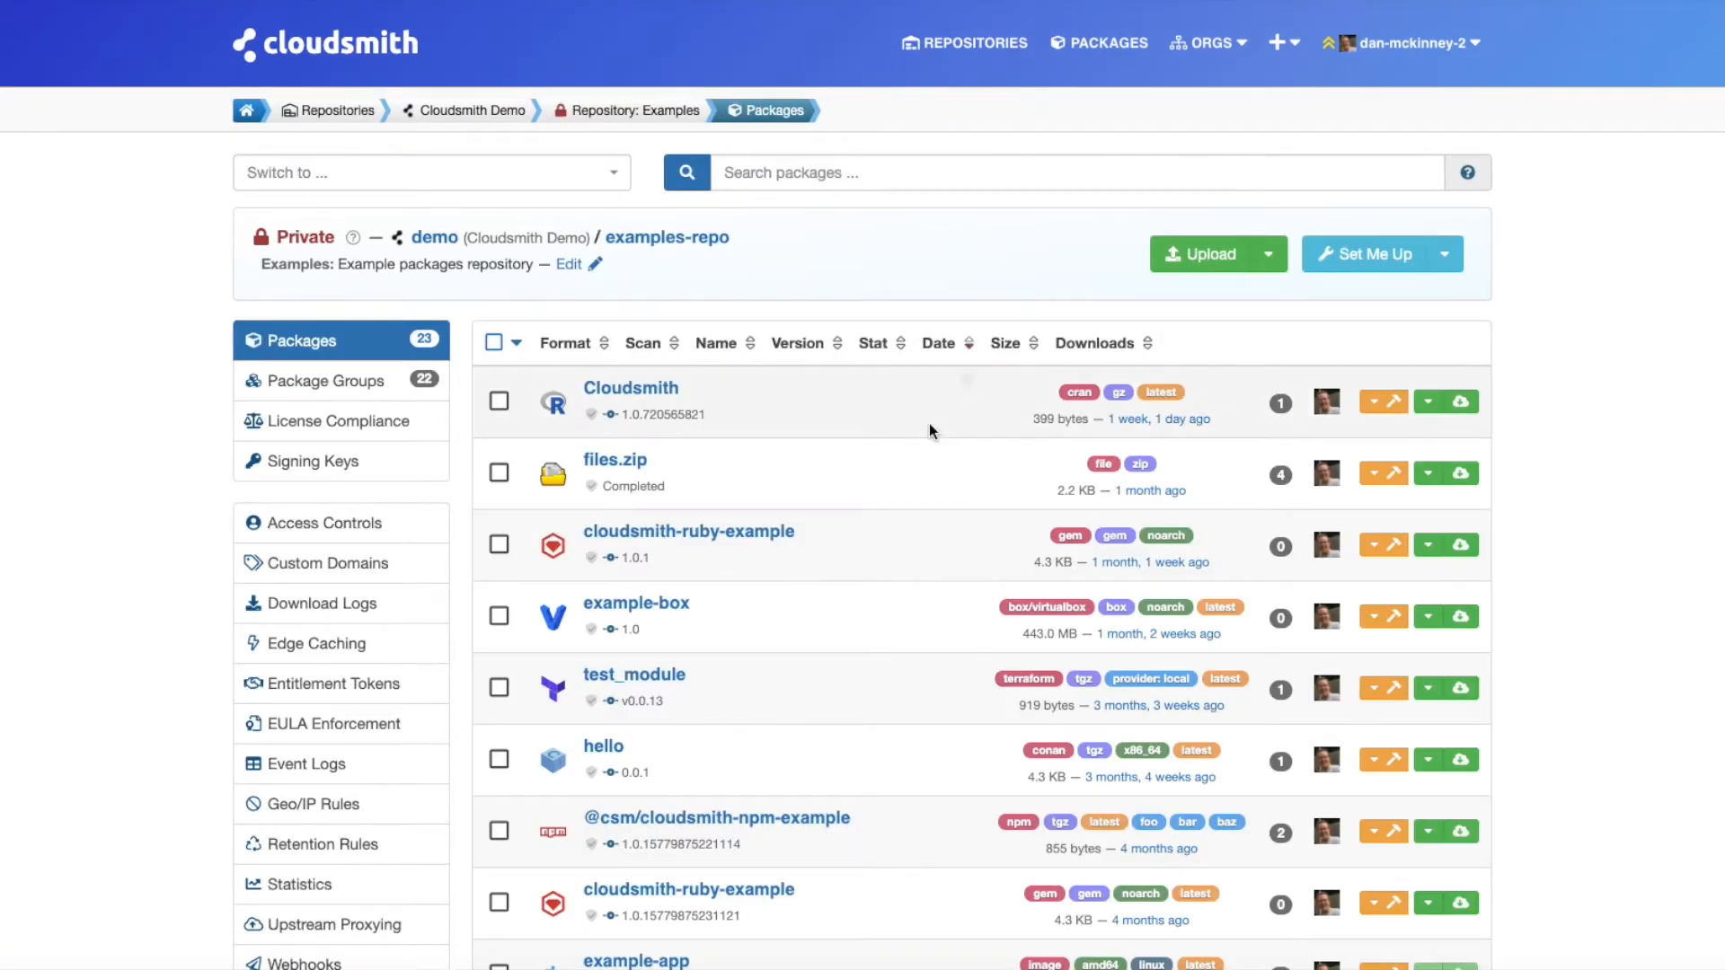
left_click(338, 530)
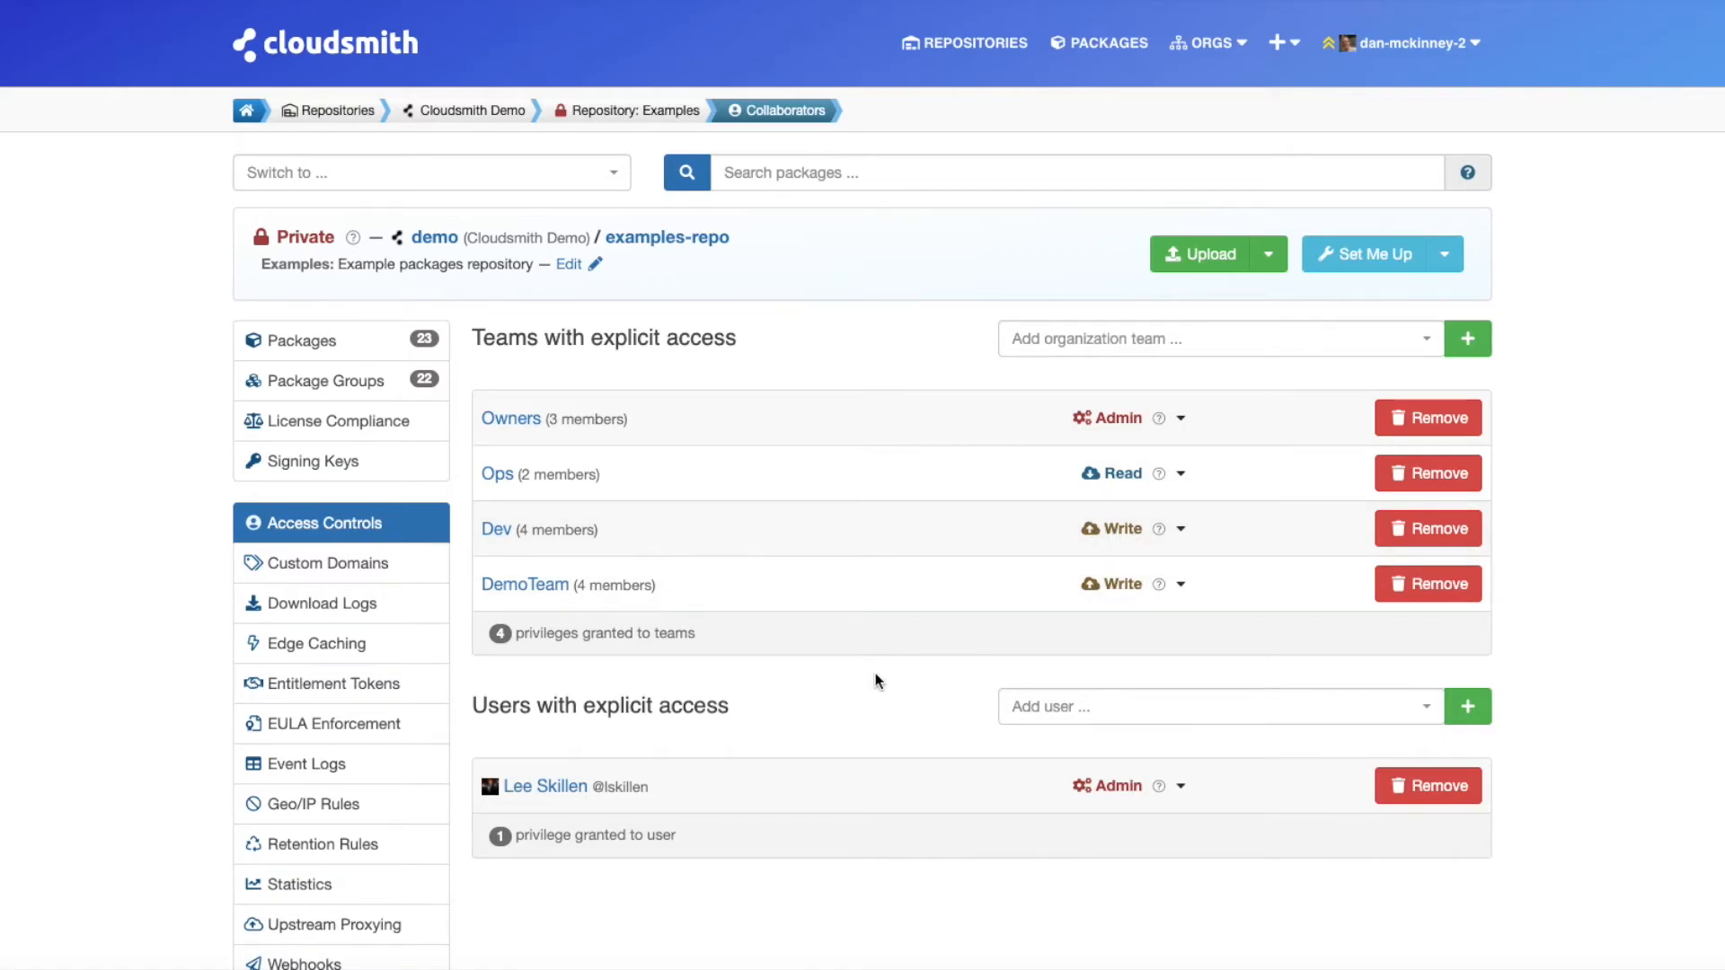
scroll(875, 672, "down", 3)
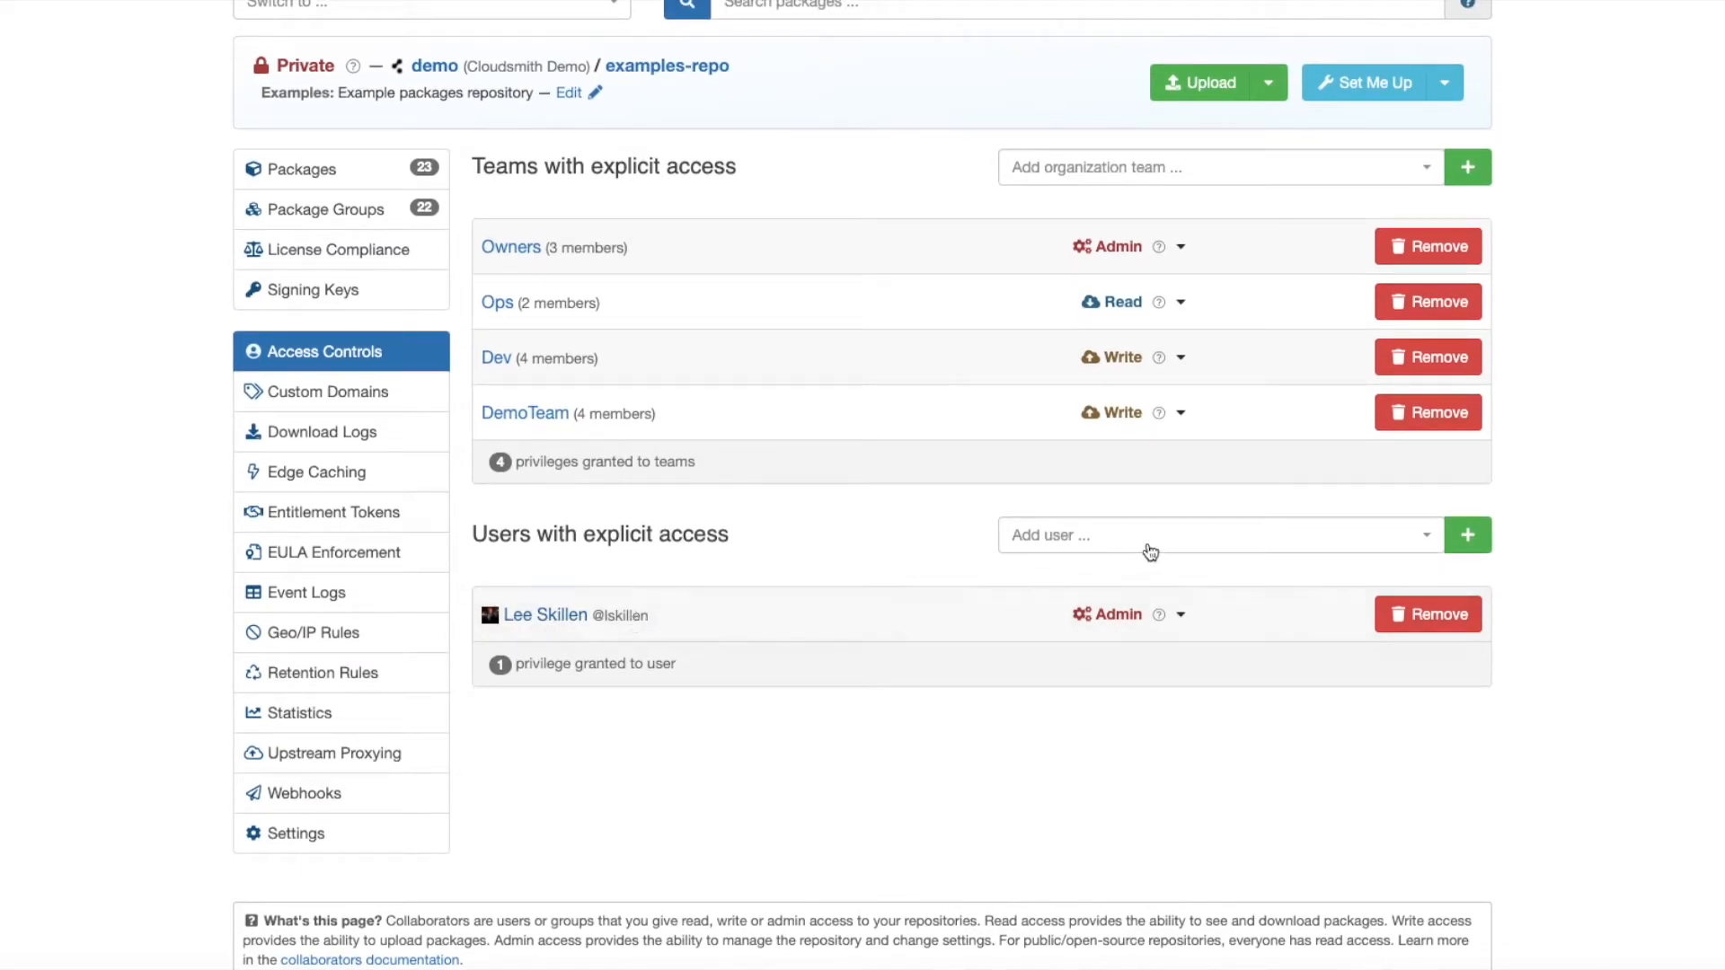
left_click(1087, 539)
type("Ala")
left_click(1109, 628)
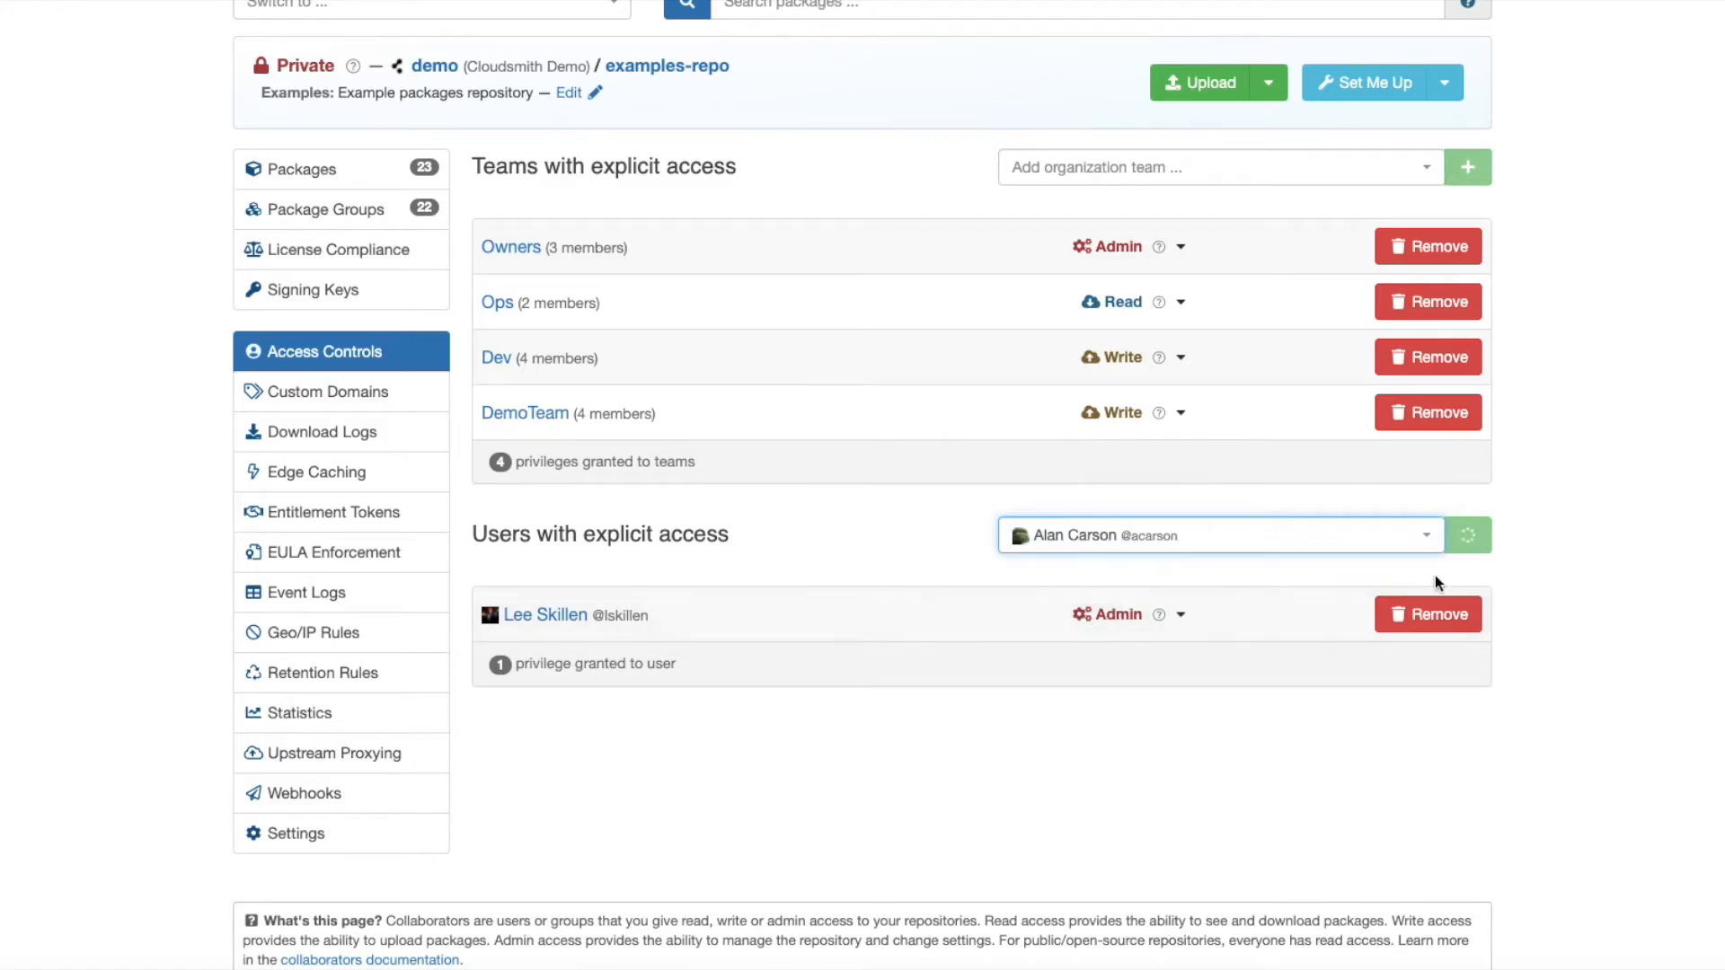
- Set the newly added user's privilege level on examples-repo to Admin
scroll(877, 550, "down", 2)
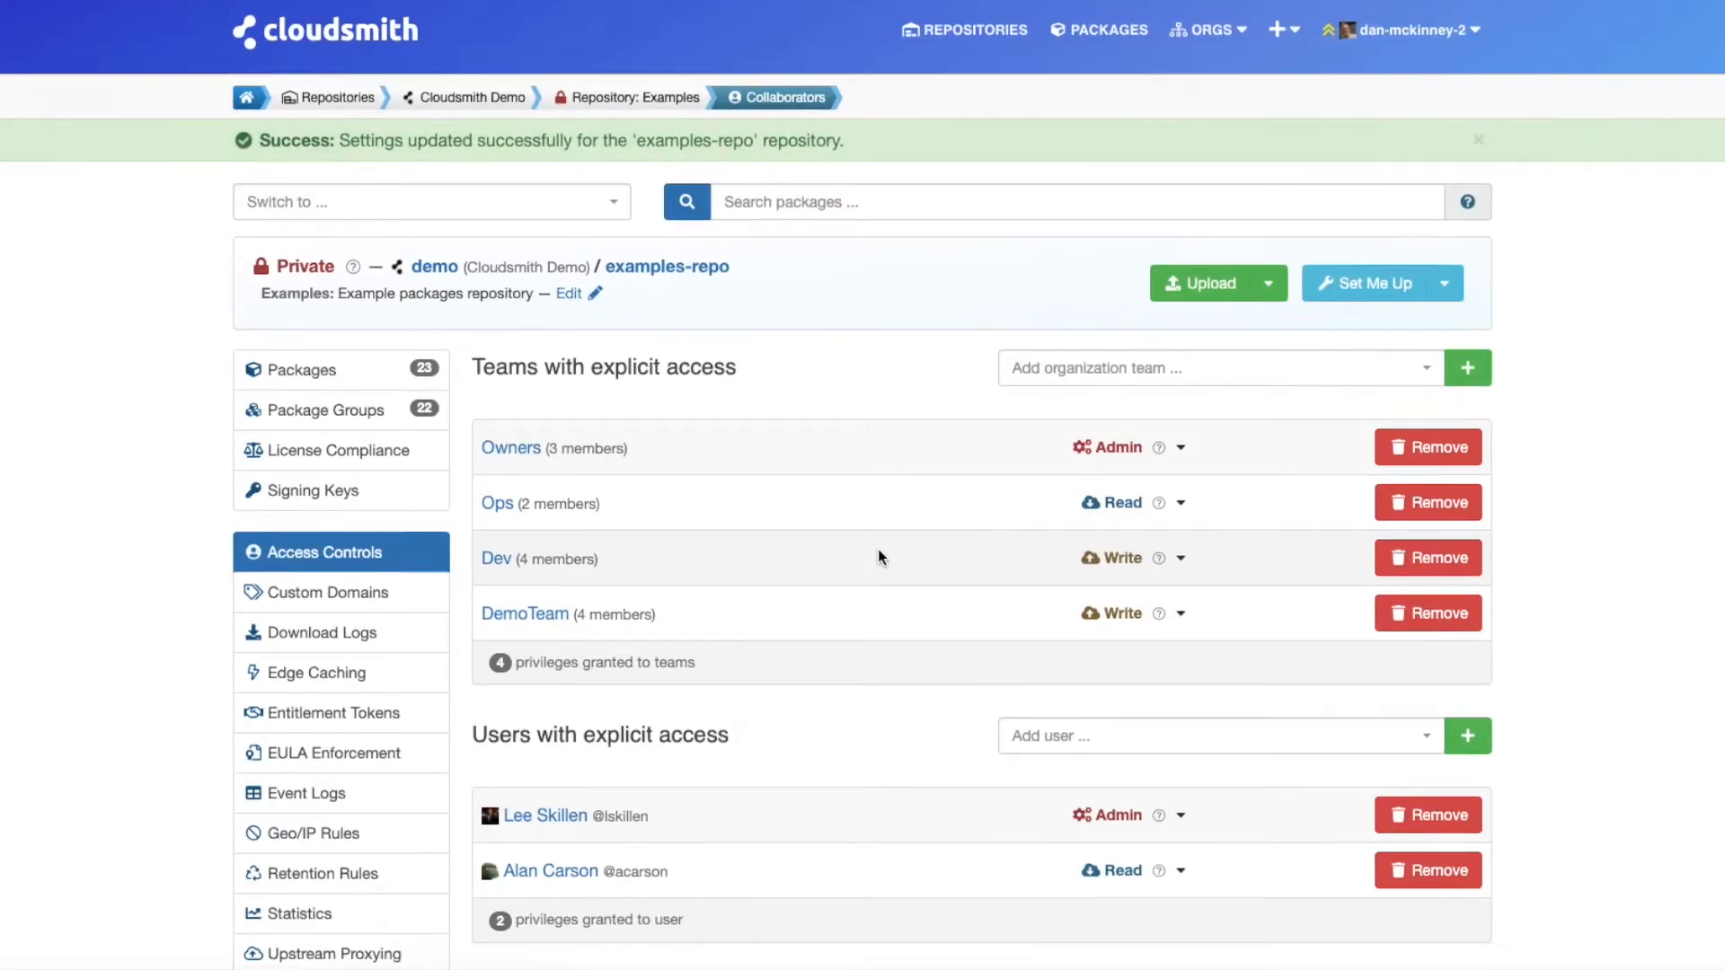
left_click(1179, 742)
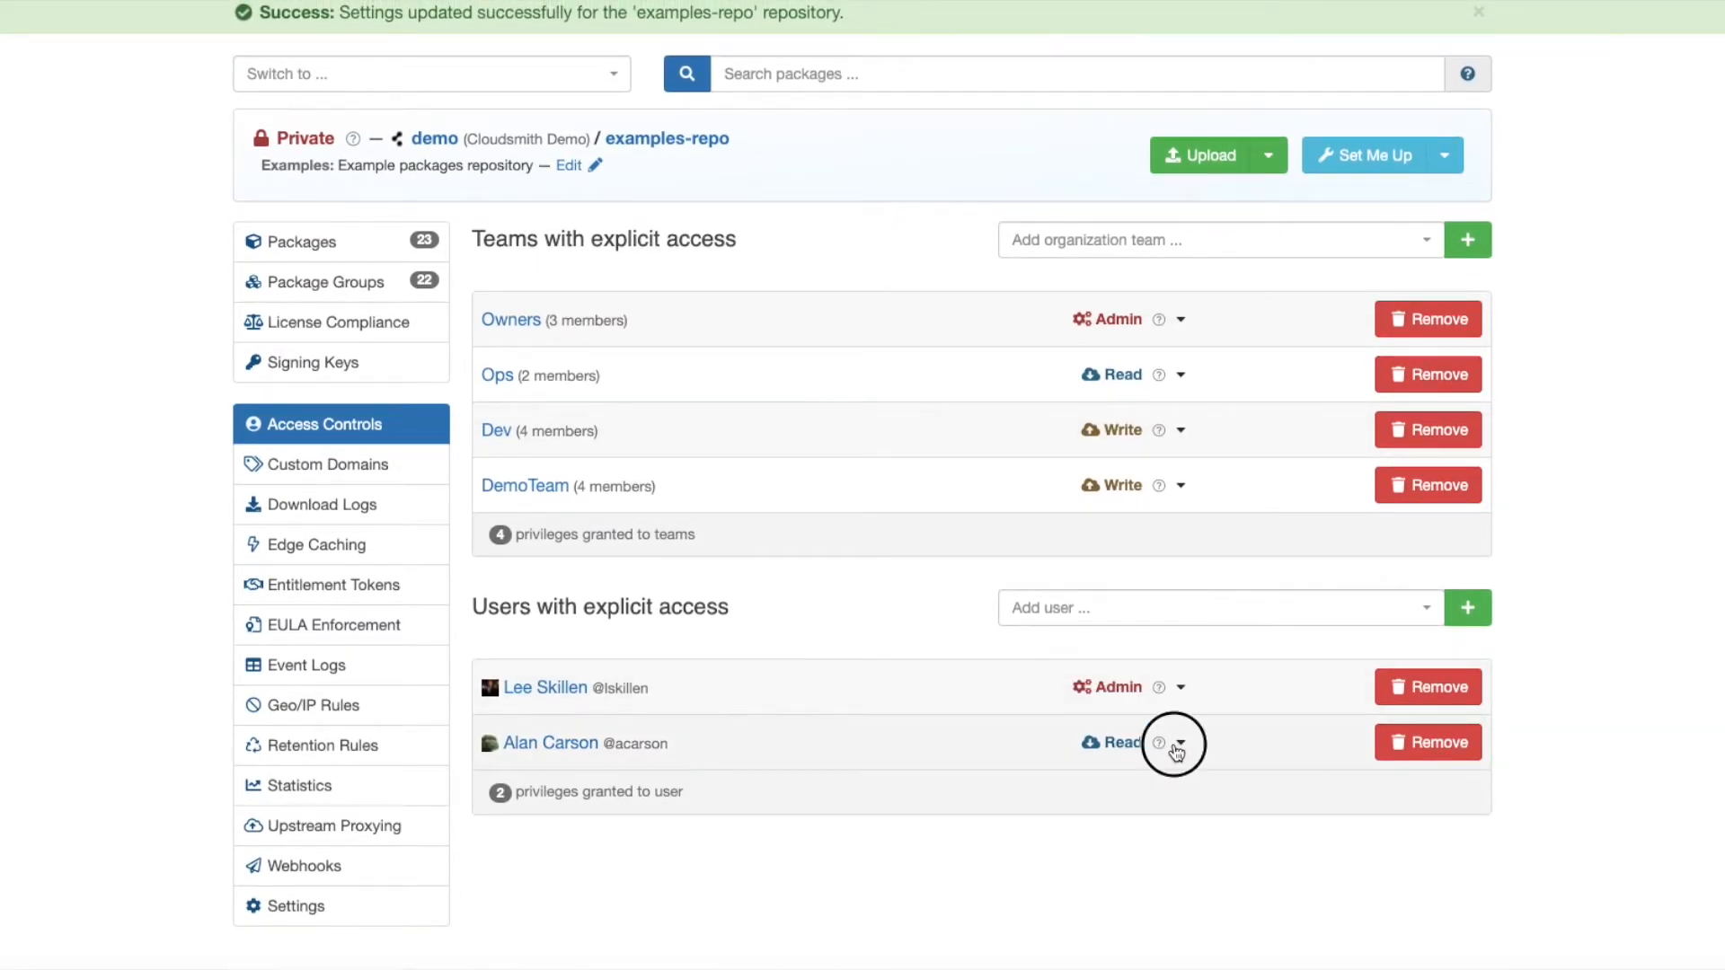
left_click(1033, 824)
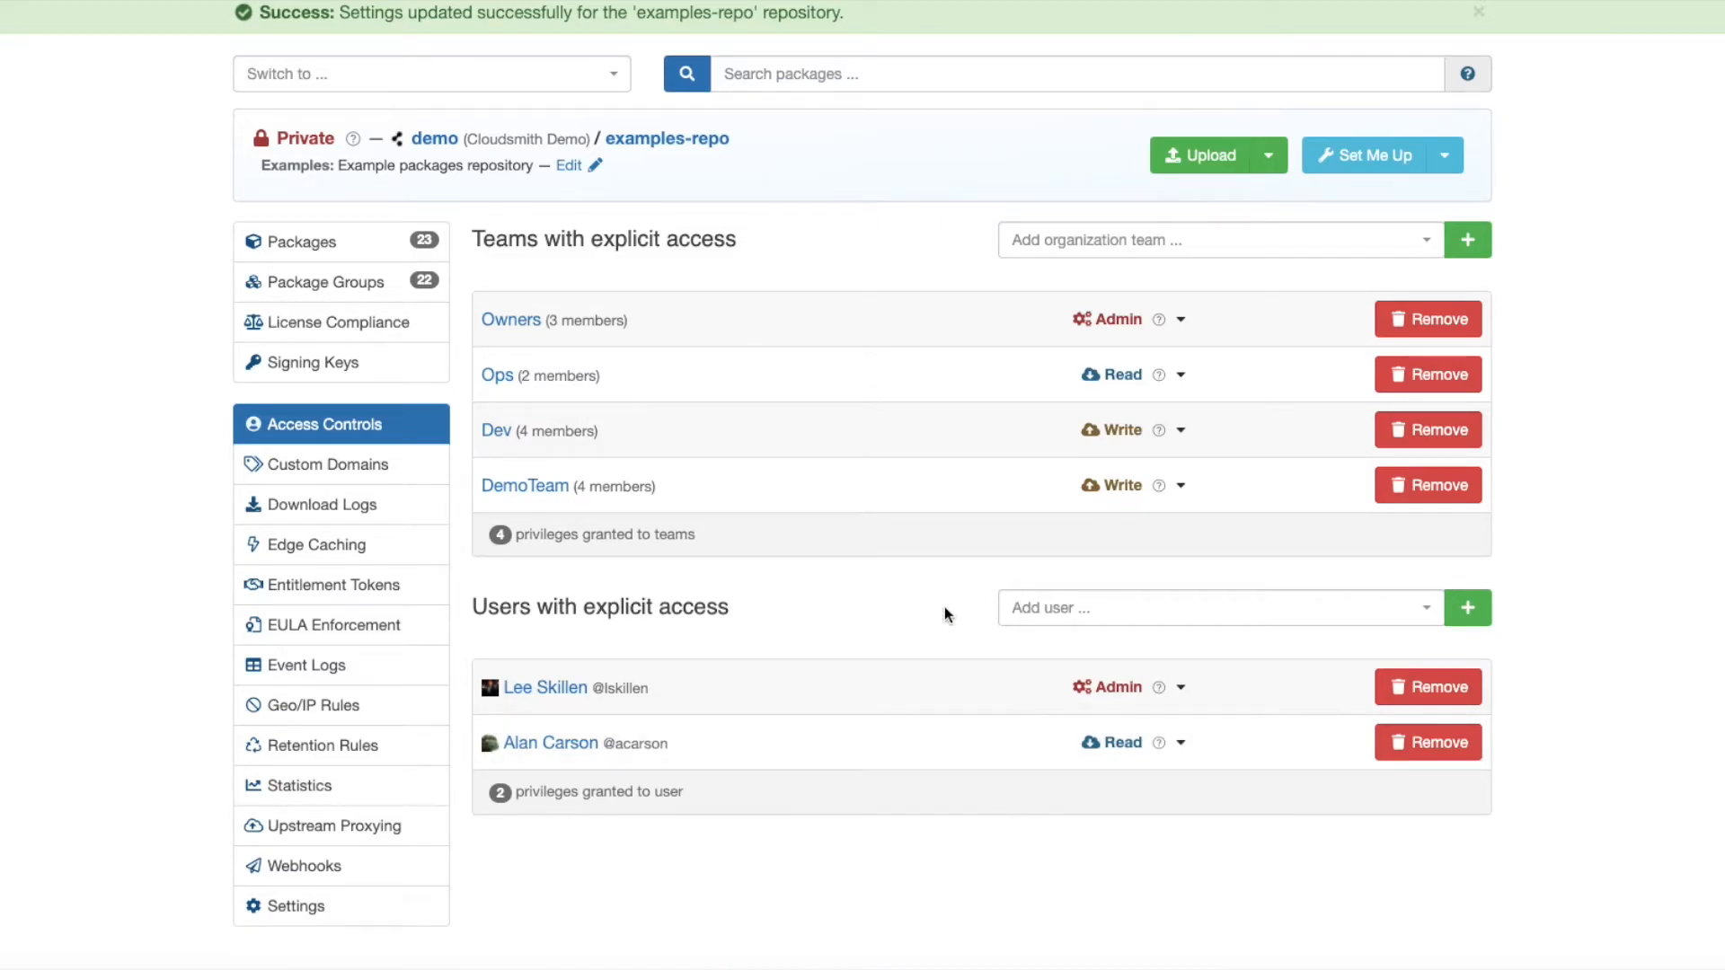
scroll(892, 601, "down", 2)
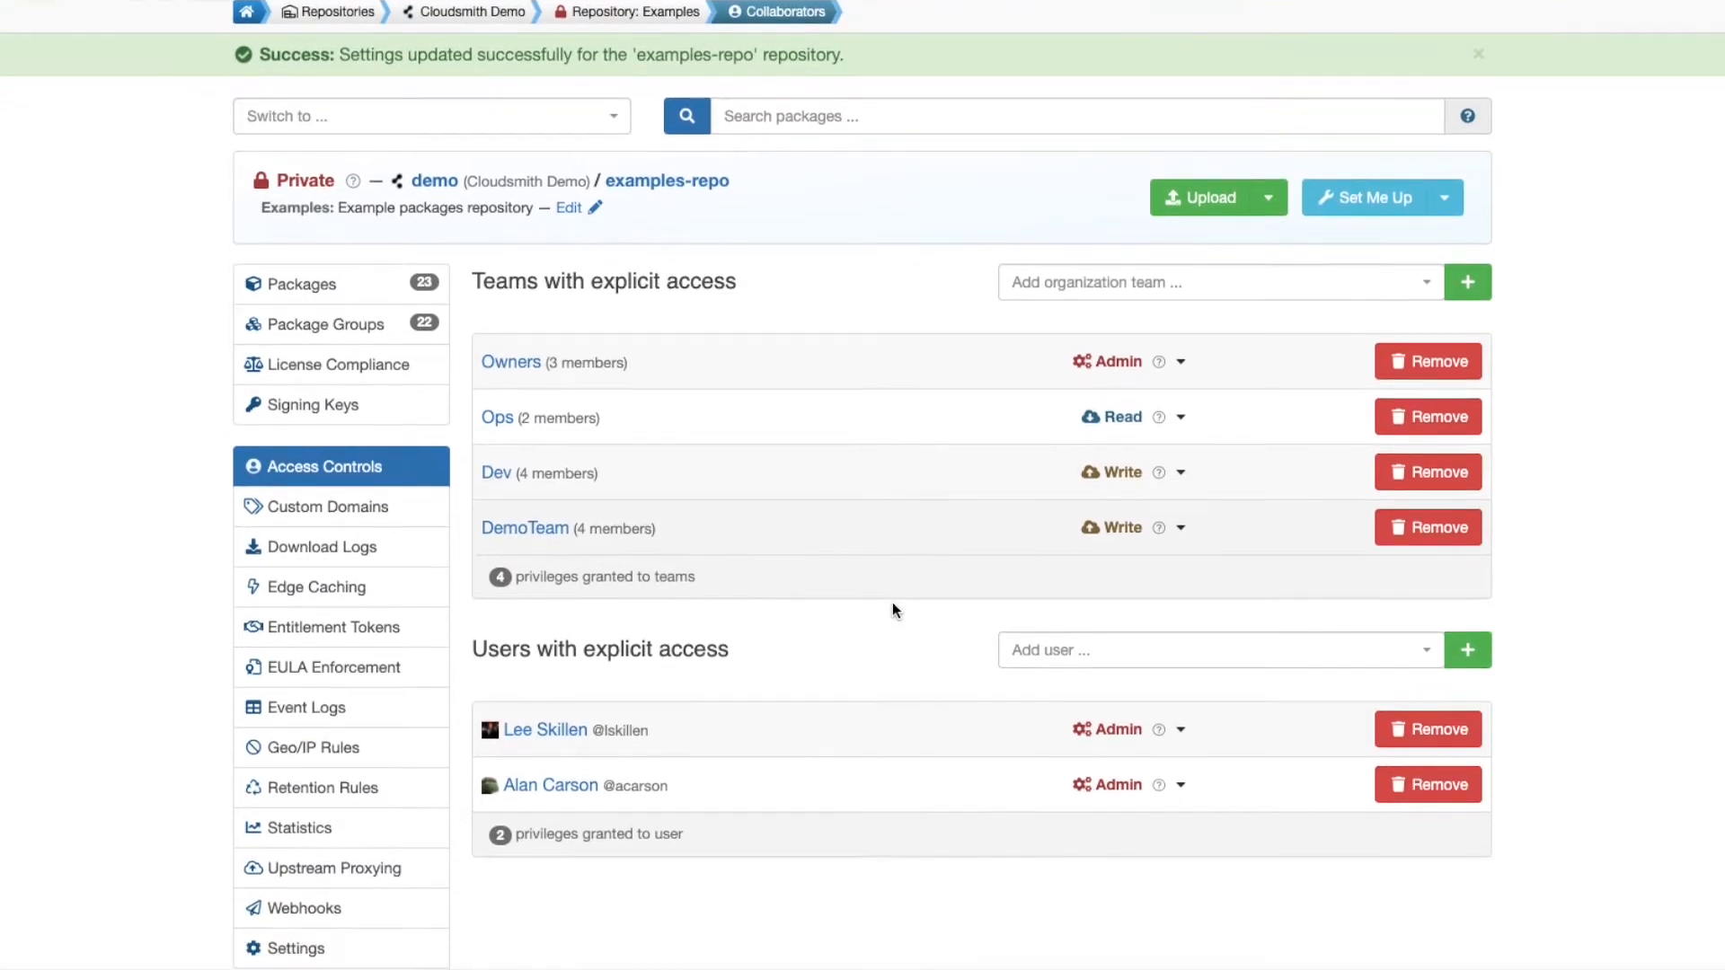
scroll(893, 611, "up", 1)
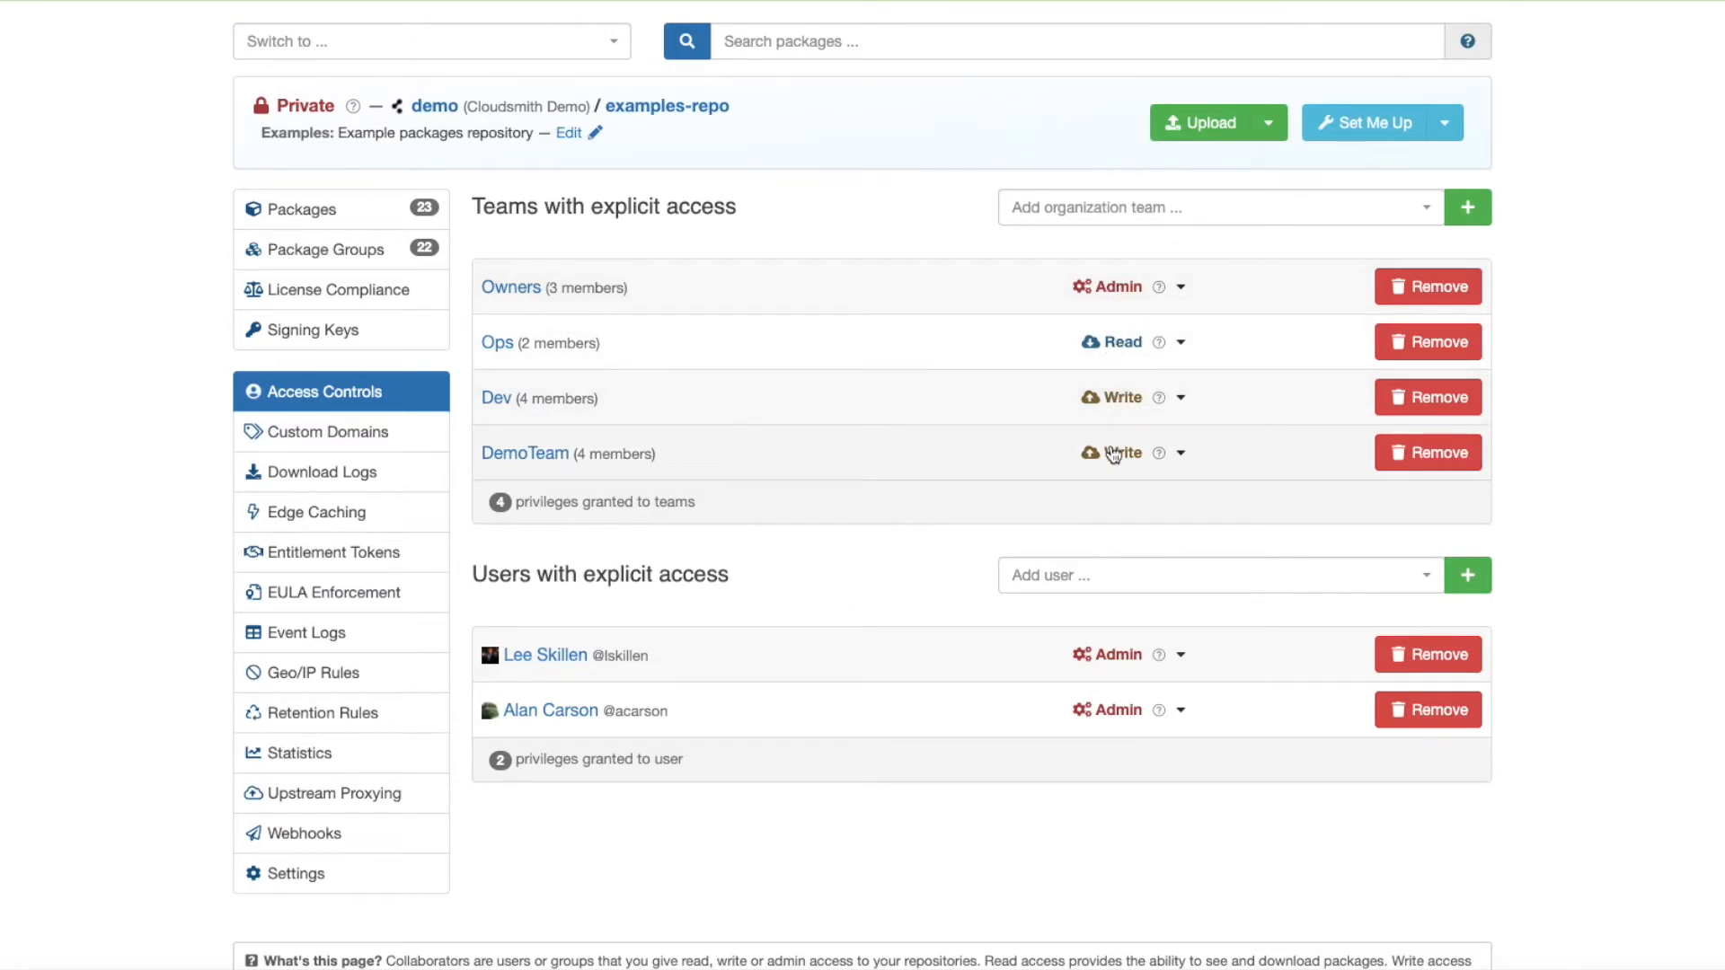
- Examine the repository privilege settings of examples-repo for copying, moving, deleting and resyncing packages and for entitlements
left_click(293, 881)
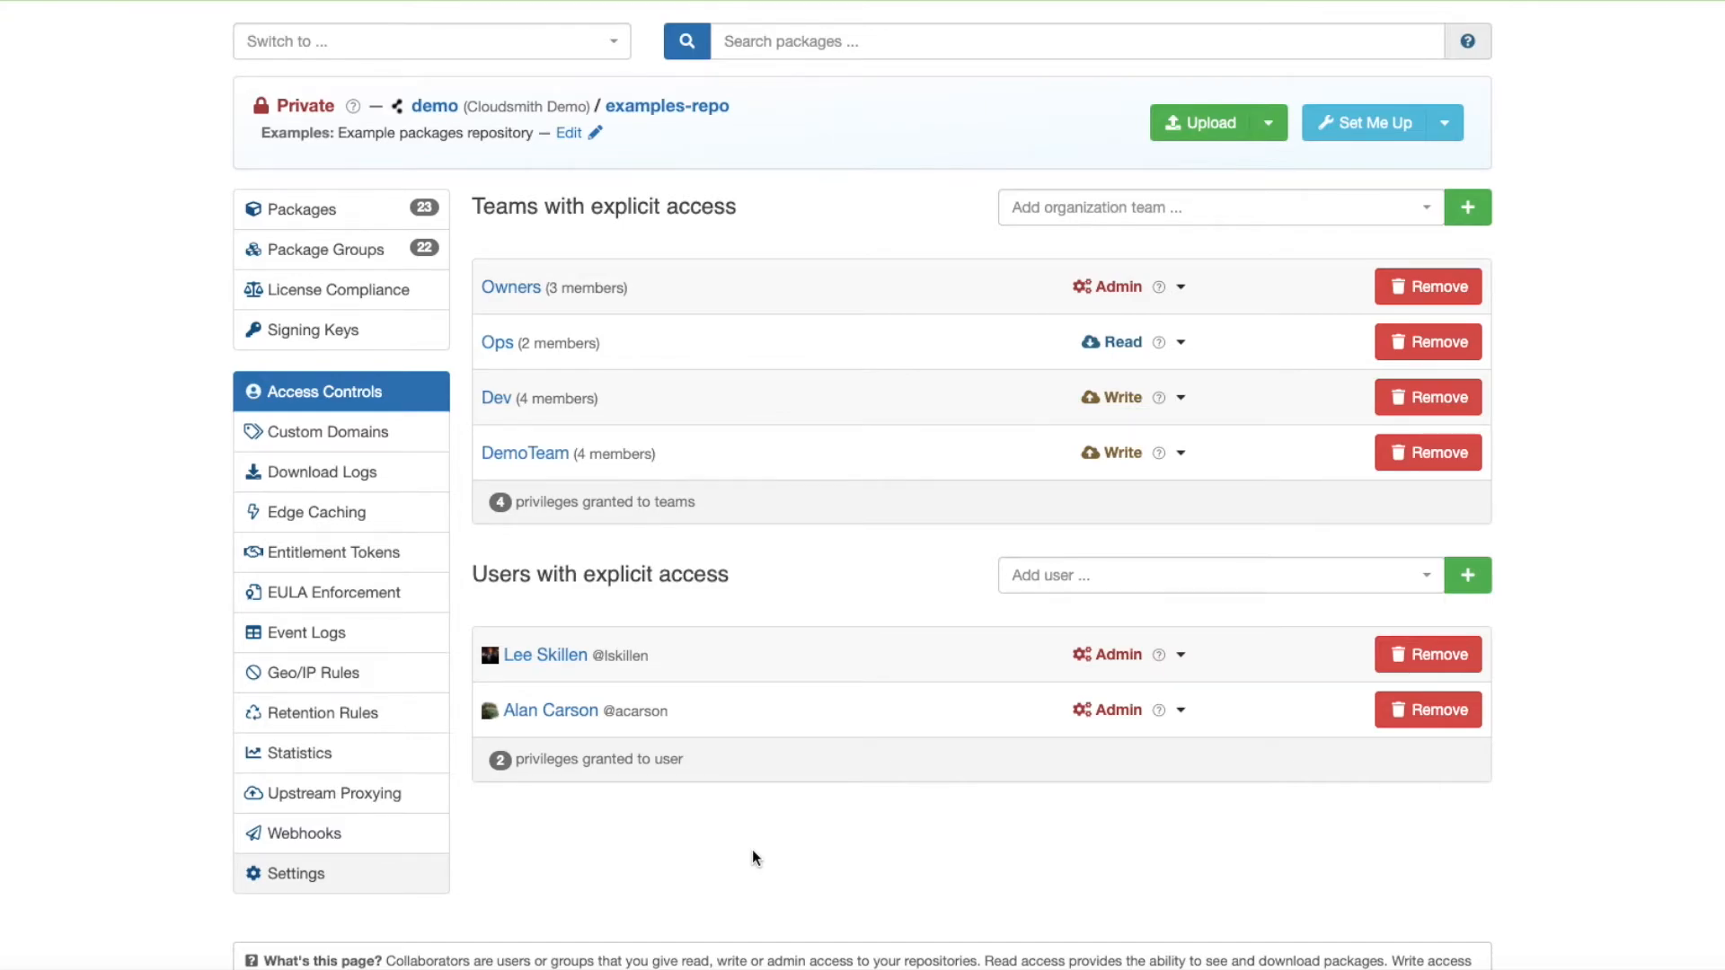
scroll(642, 609, "down", 3)
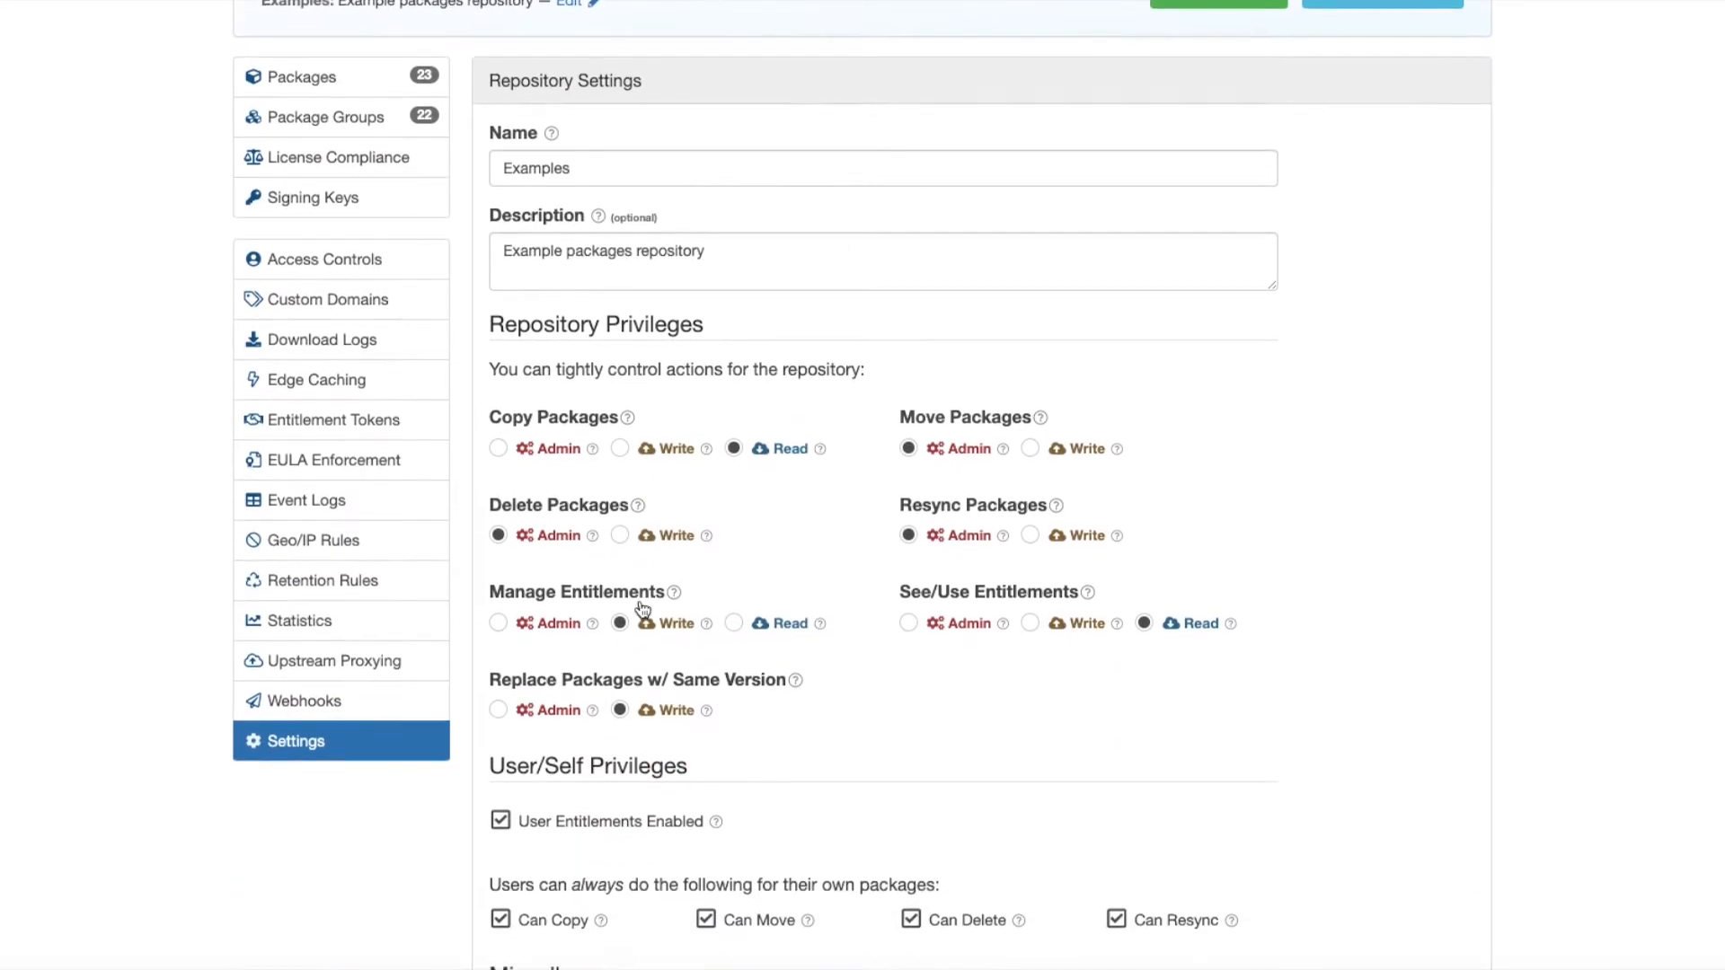
scroll(642, 610, "down", 1)
left_click_drag(490, 376, 600, 380)
left_click_drag(901, 375, 1017, 376)
left_click_drag(489, 464, 631, 466)
left_click_drag(903, 465, 1037, 469)
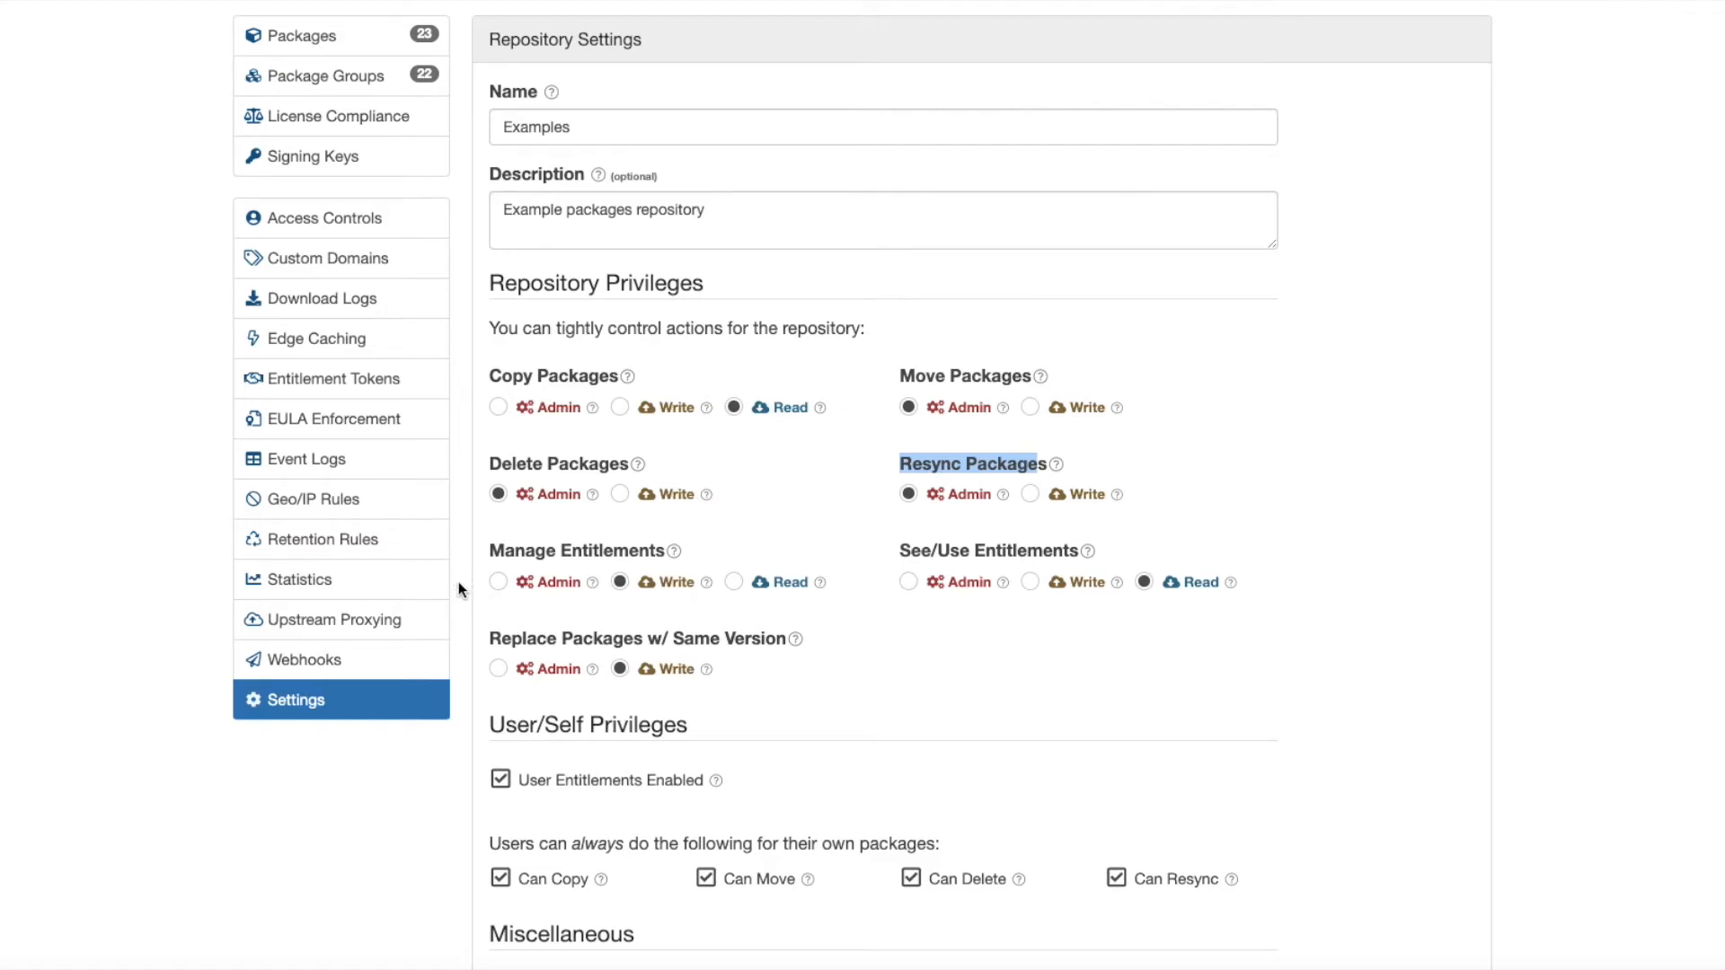
left_click_drag(492, 553, 629, 557)
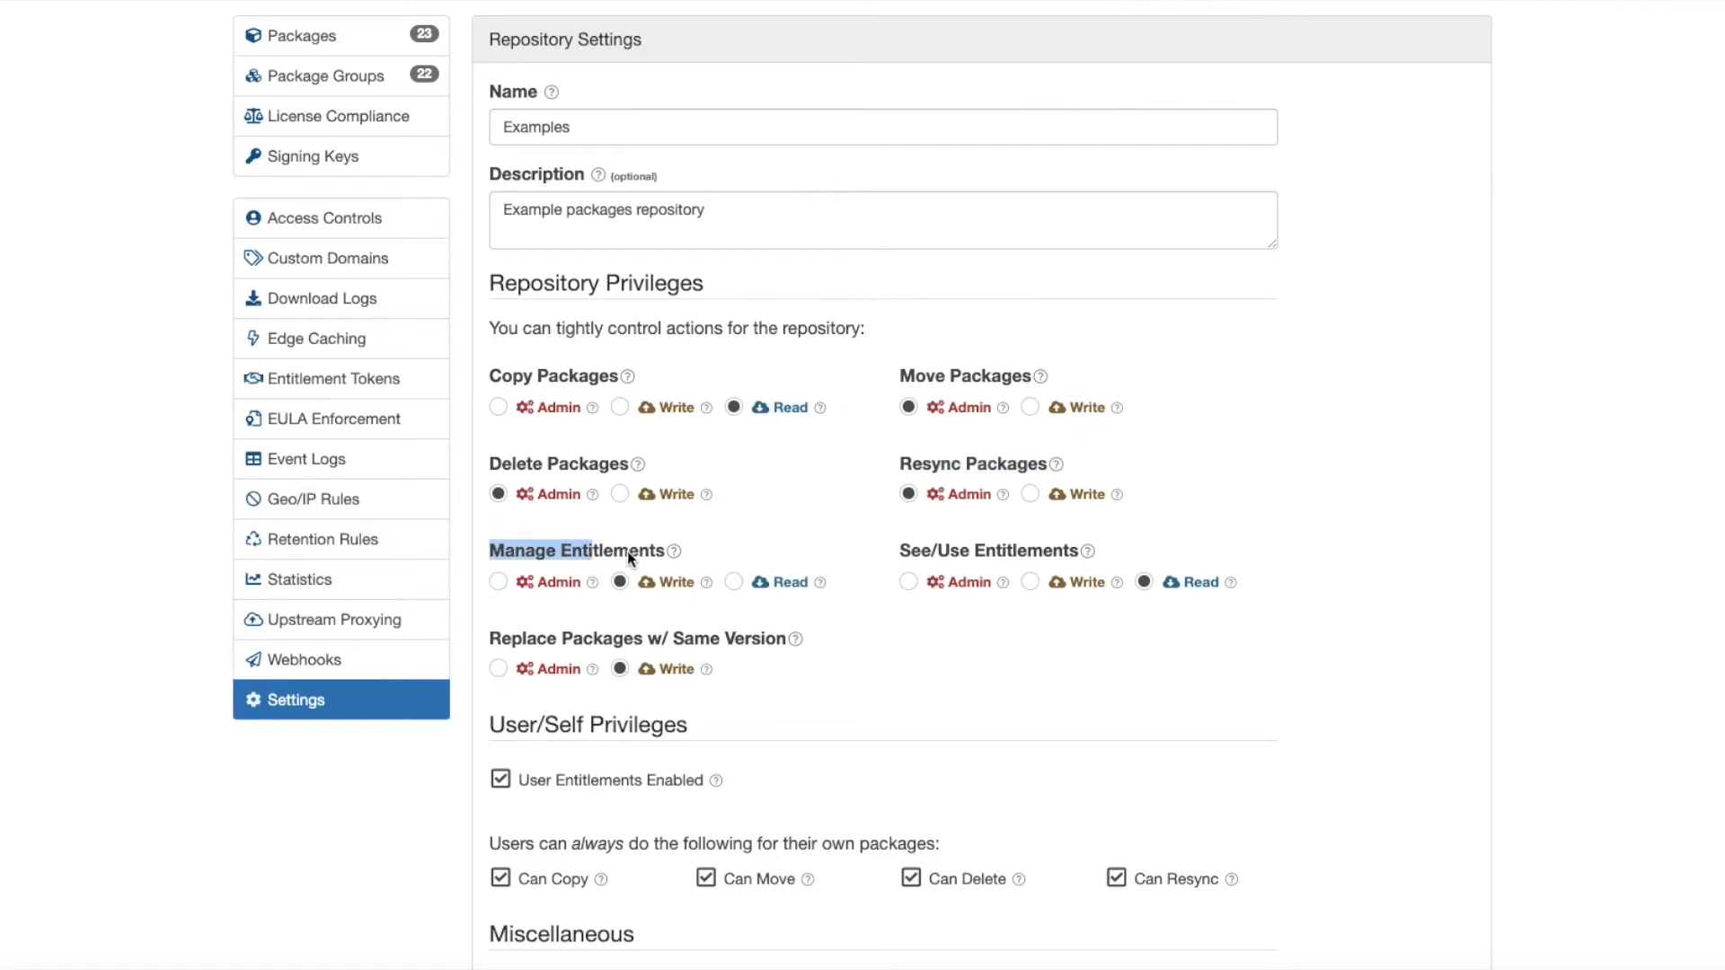
left_click_drag(896, 549, 1008, 552)
left_click(991, 558)
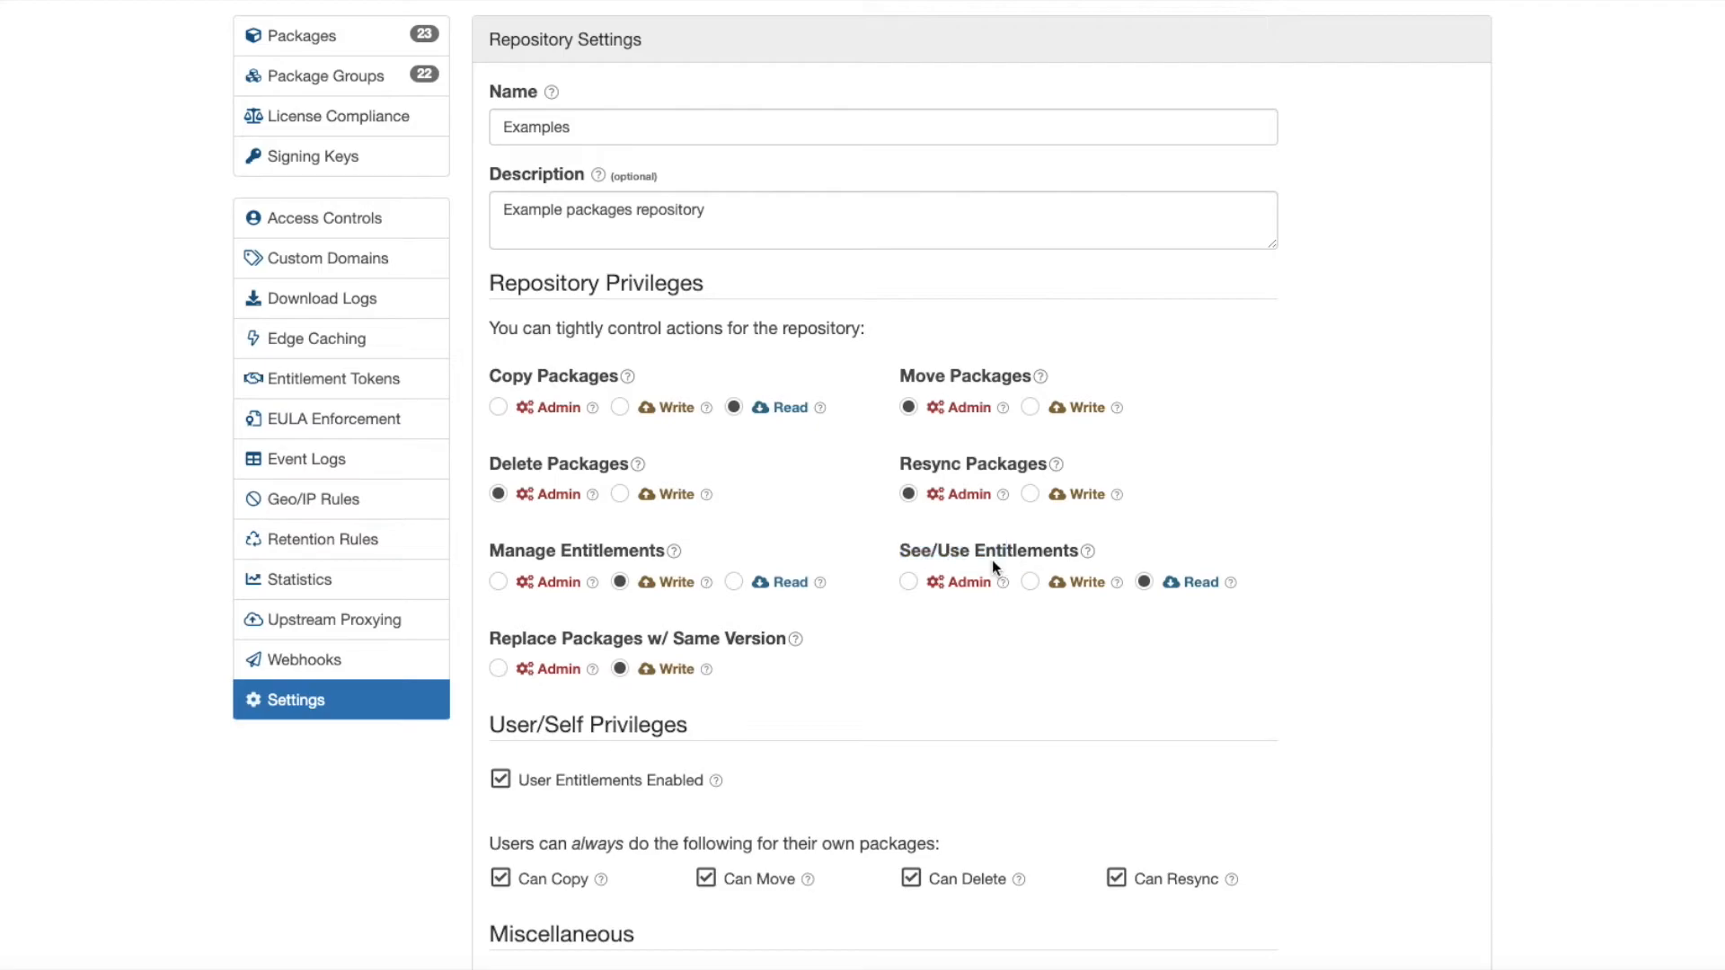
- Restrict Manage Entitlements to Admin and save the repository settings
left_click(499, 584)
scroll(593, 658, "down", 7)
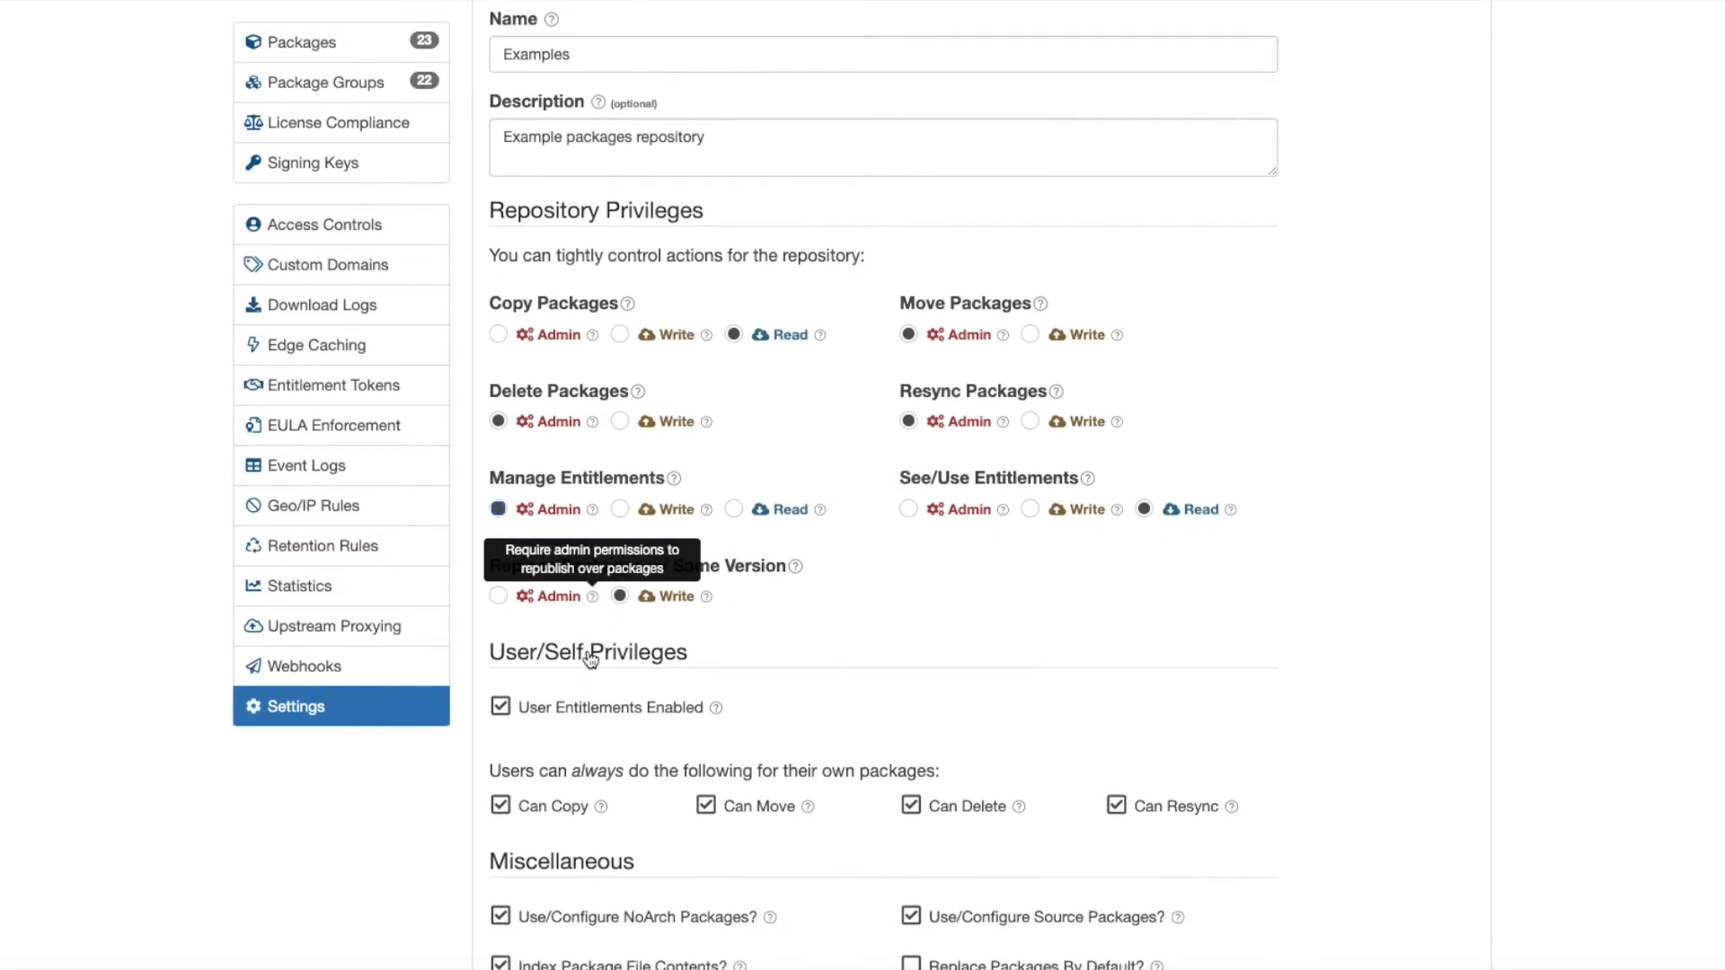
scroll(590, 656, "down", 10)
left_click(563, 690)
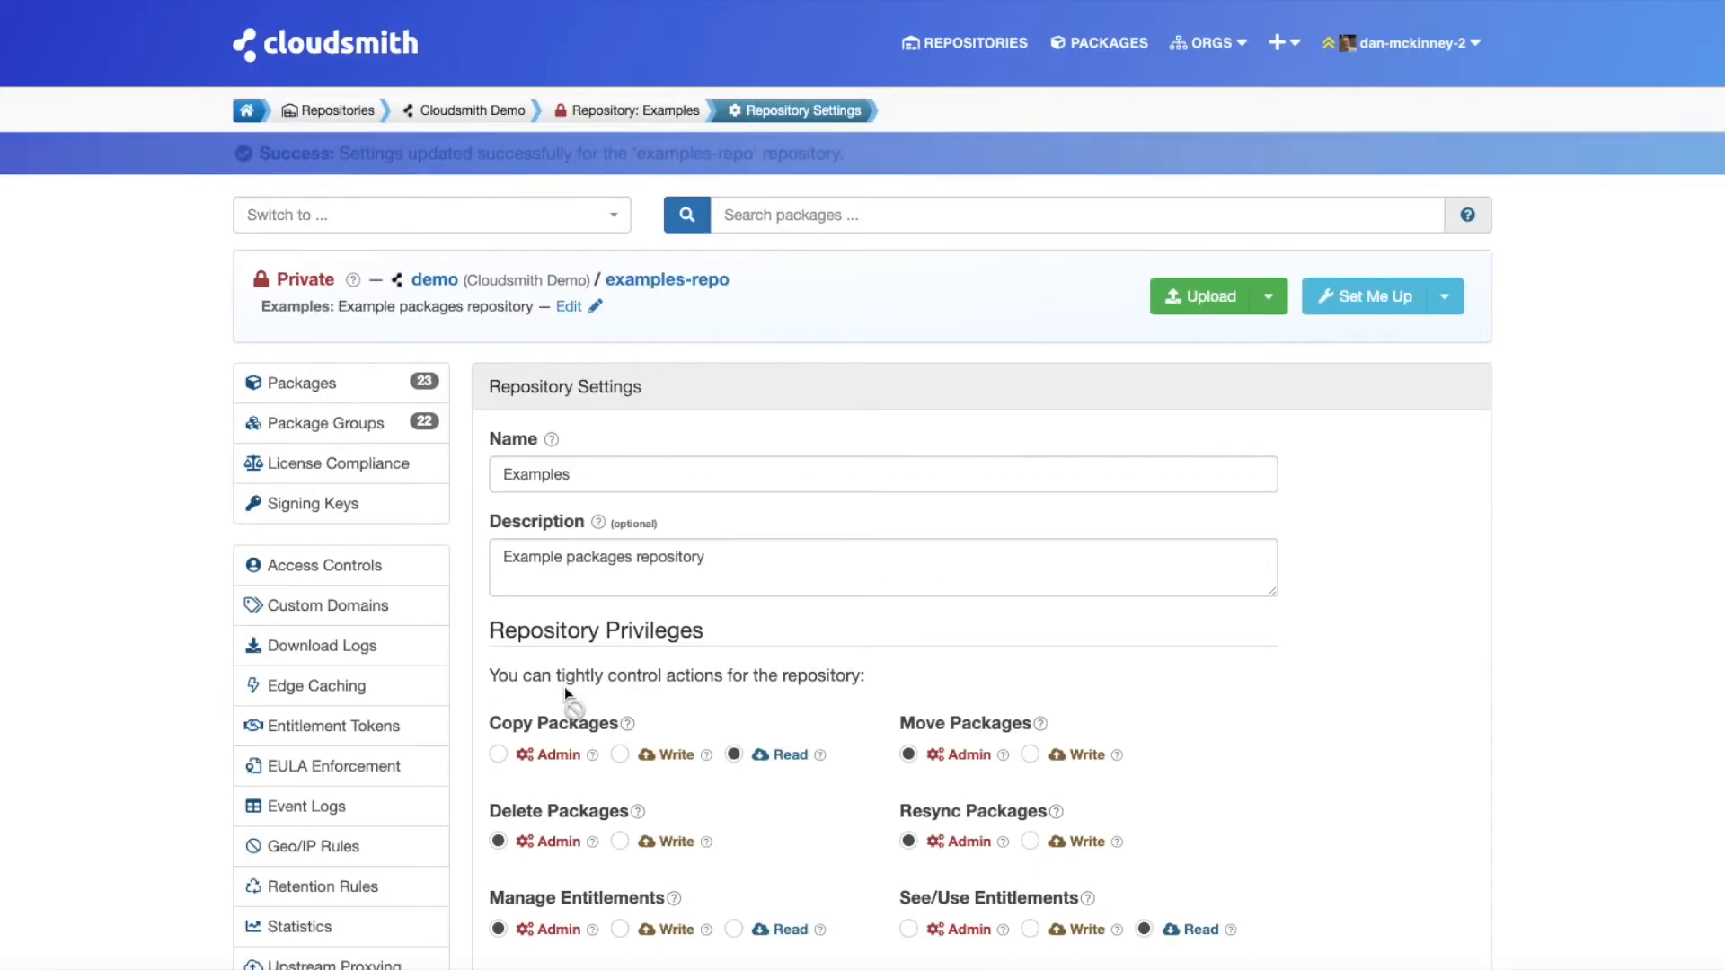
- Return to the access controls of examples-repo
left_click(344, 568)
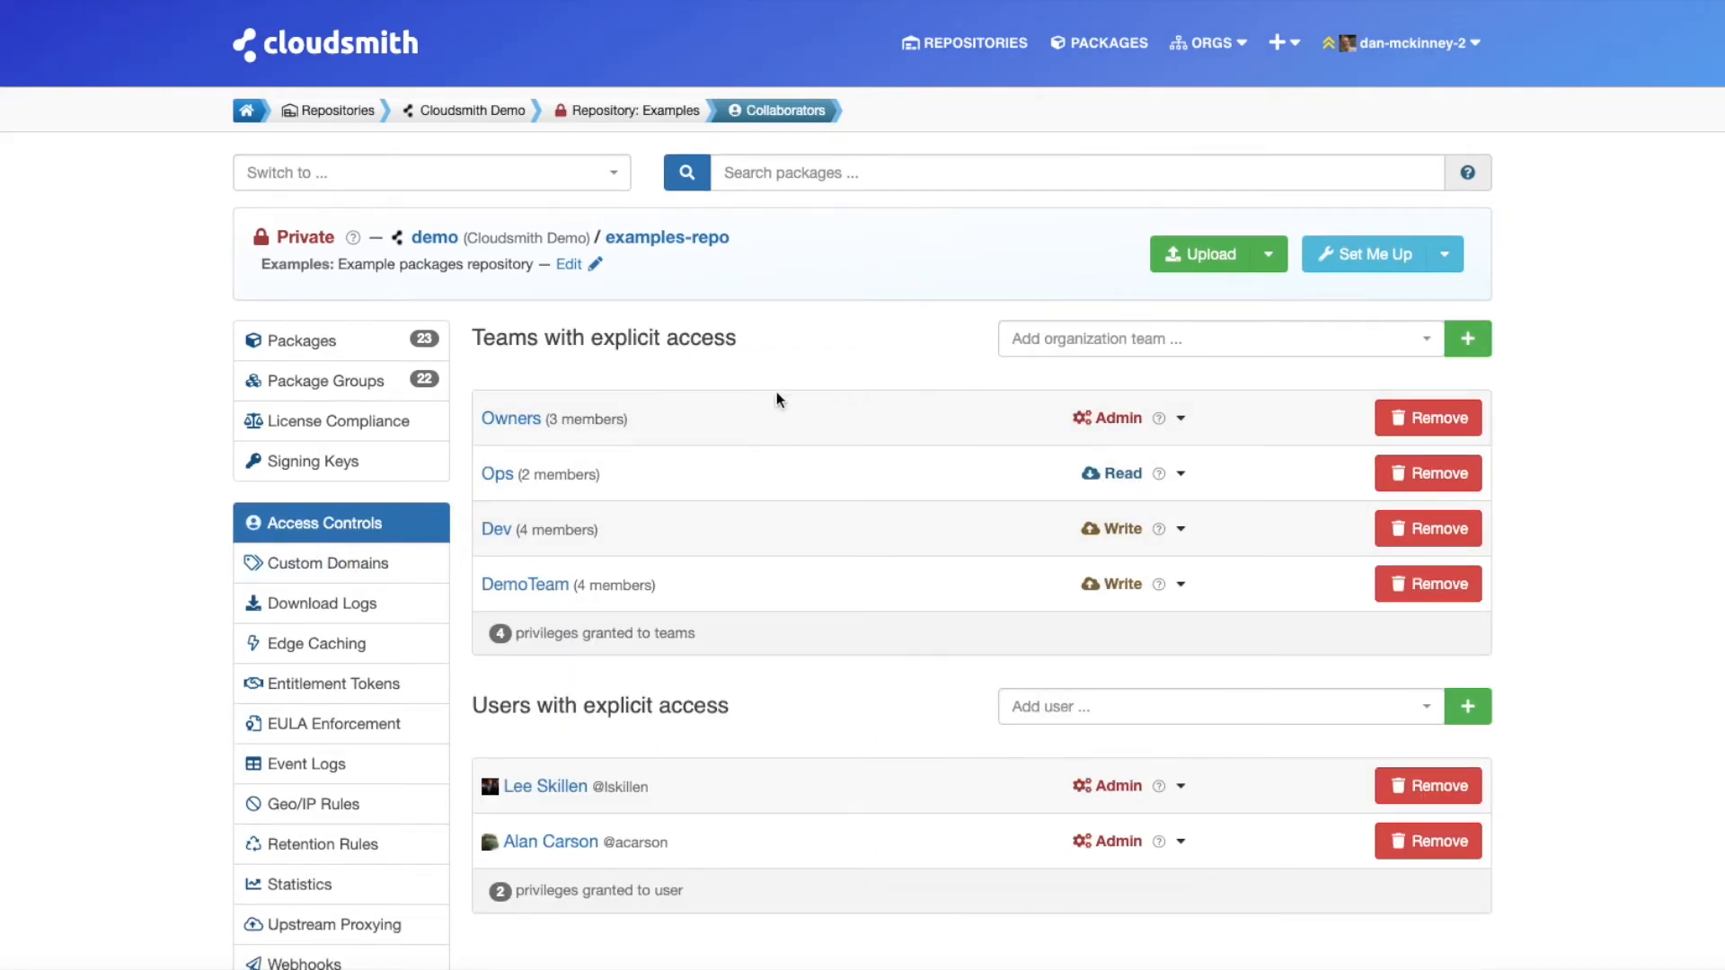